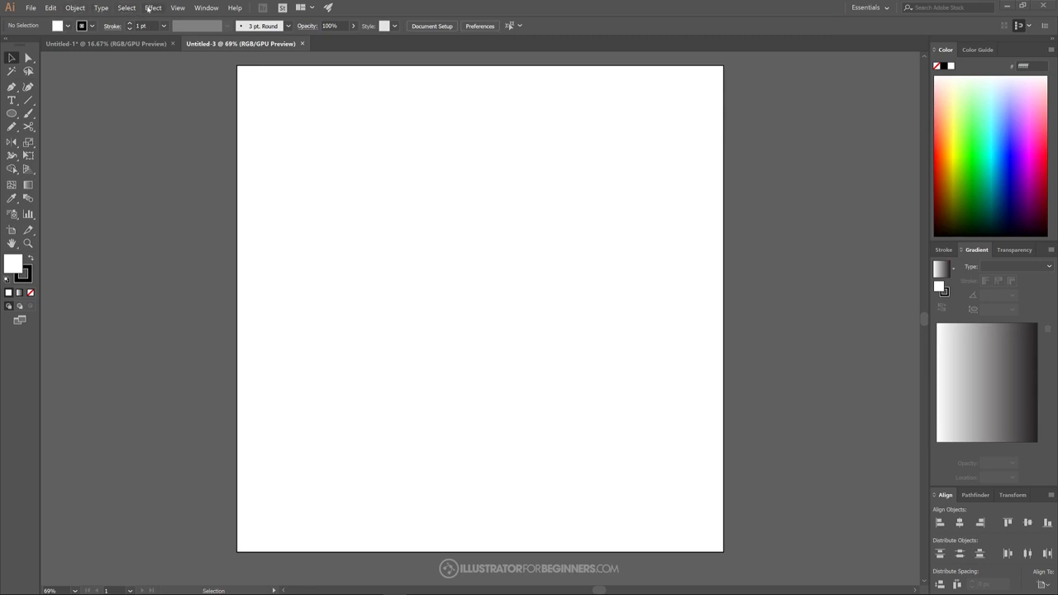
Turn off Snap to Pixel, leave Snap to Point enabled, and check the available panels and the Align To setting
click(171, 8)
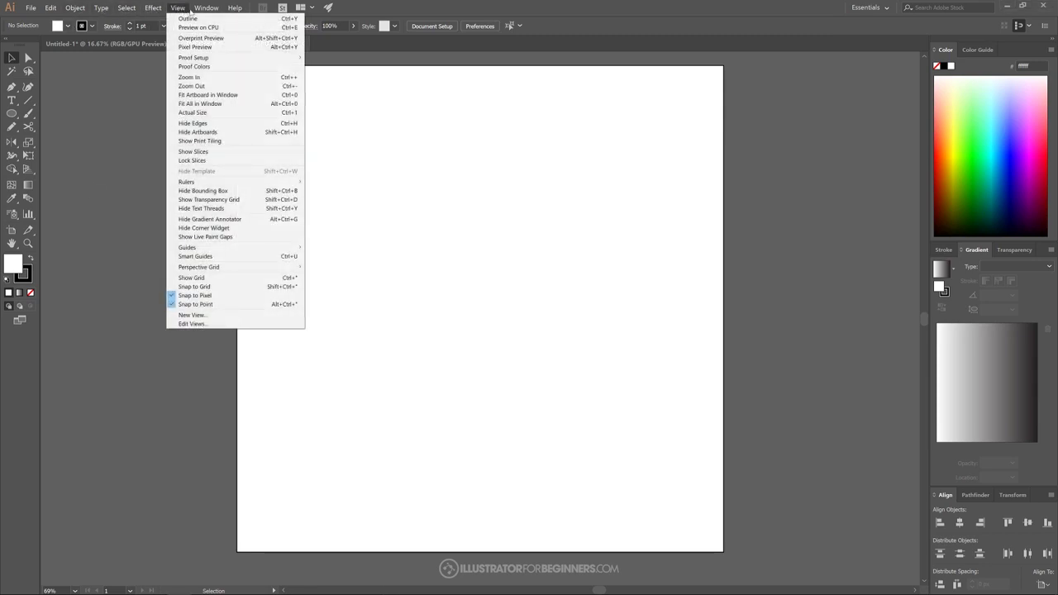
click(183, 295)
click(179, 8)
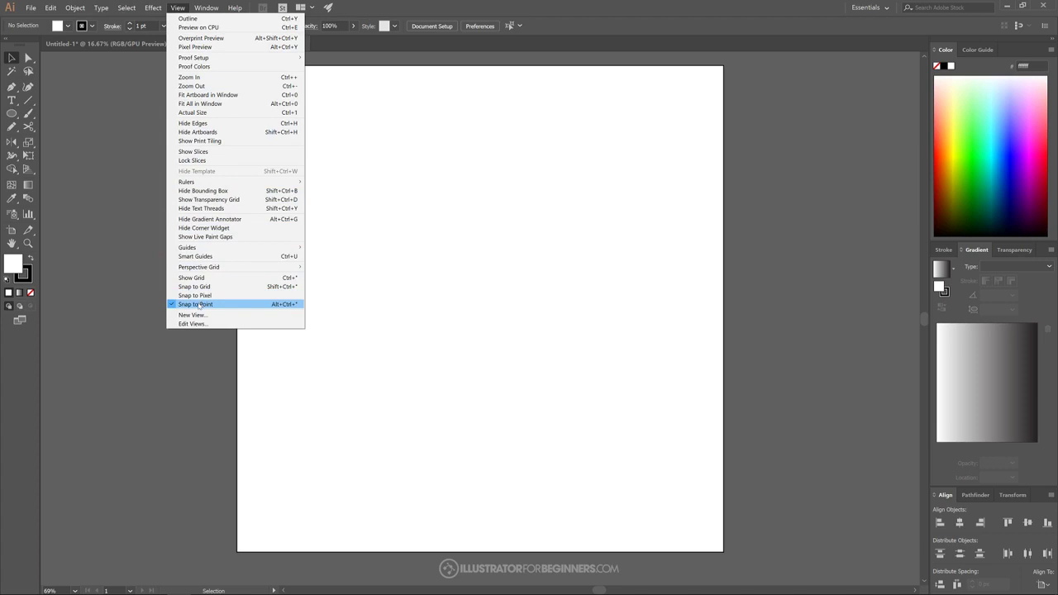
mouse_move(207, 8)
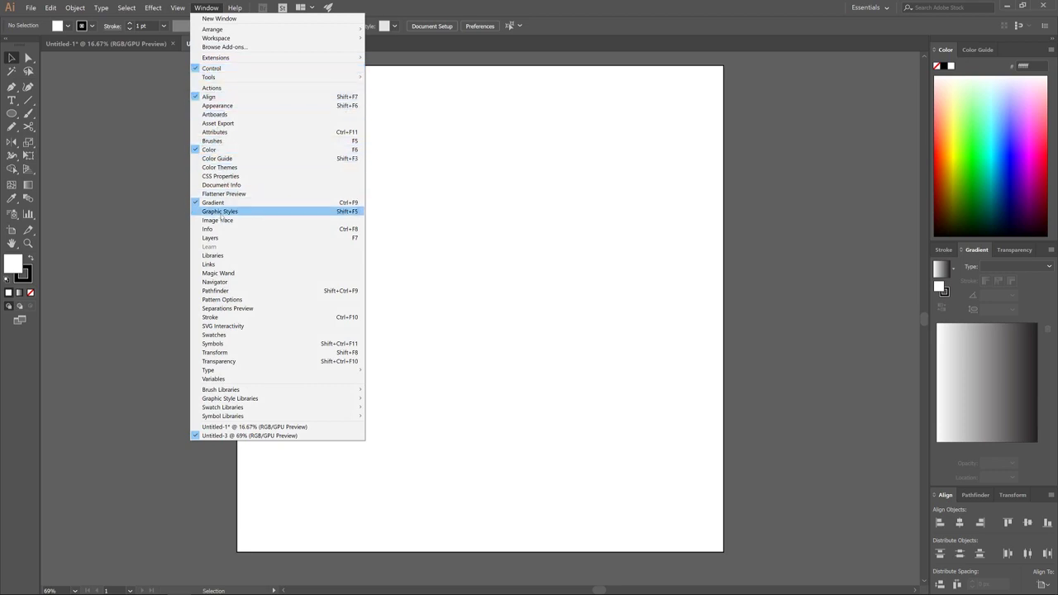
click(212, 8)
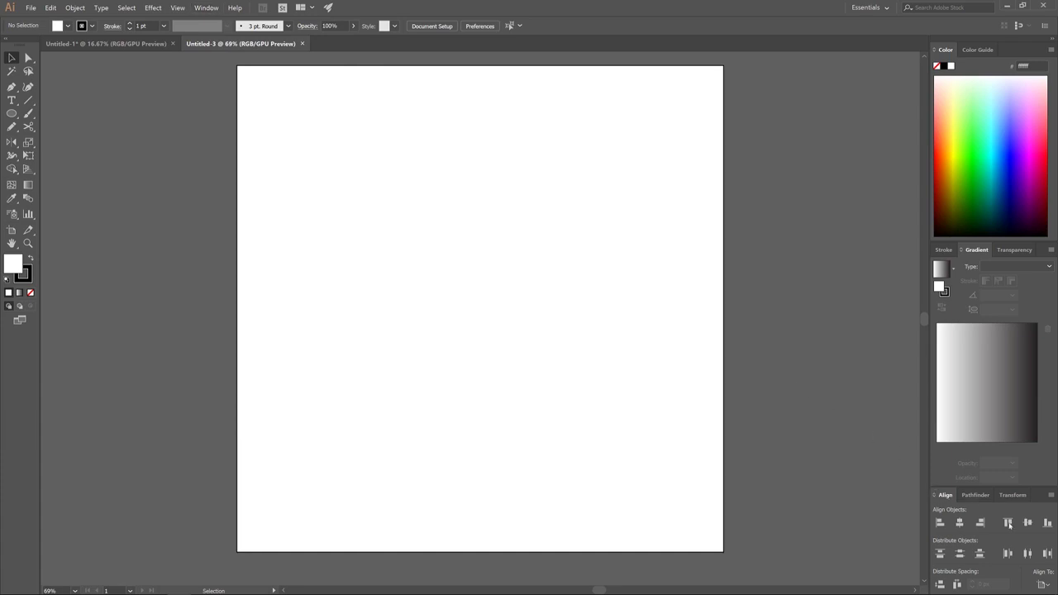
click(1042, 581)
Draw a circle about 522 px wide on the artboard with a black fill and no stroke
drag(11, 114, 50, 140)
drag(468, 272, 567, 370)
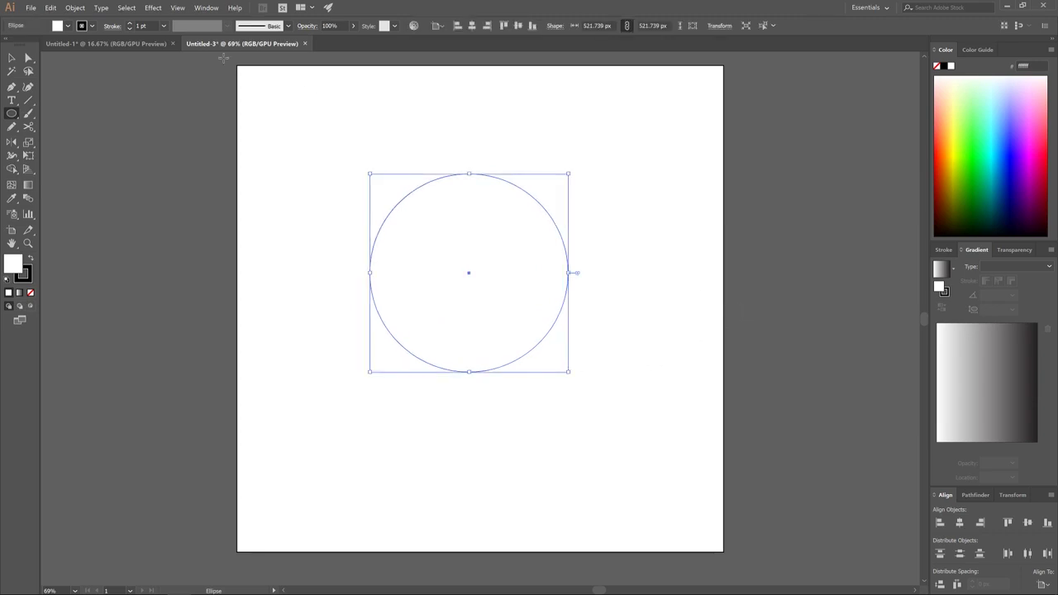
click(67, 27)
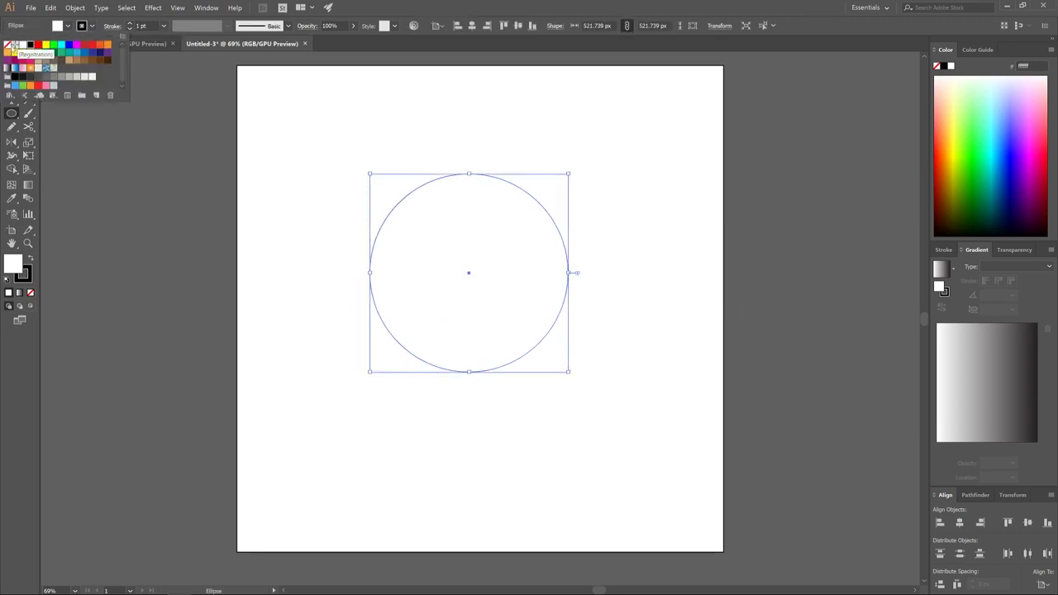
click(8, 44)
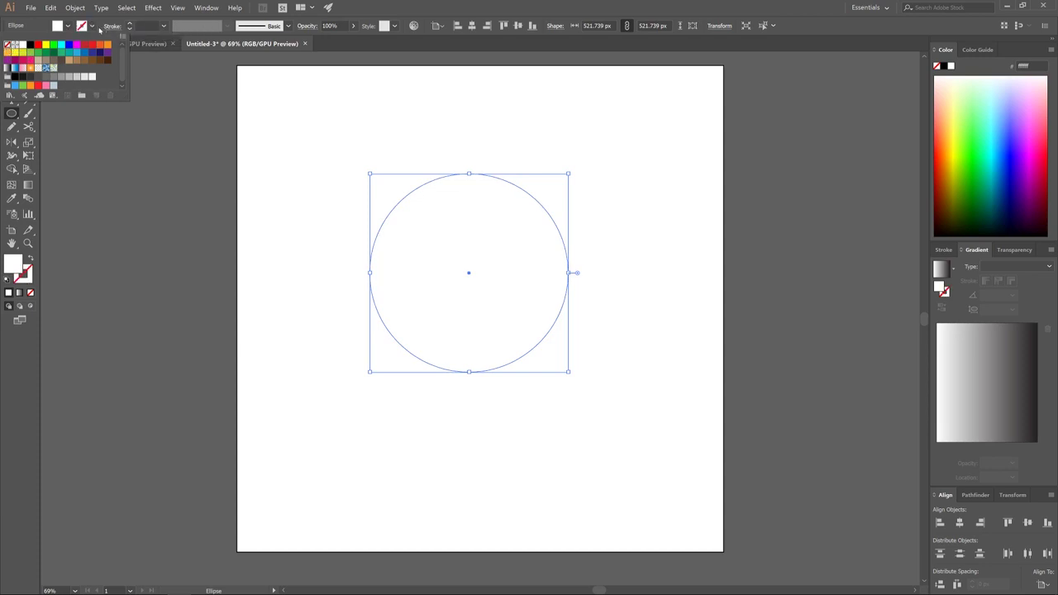
click(73, 30)
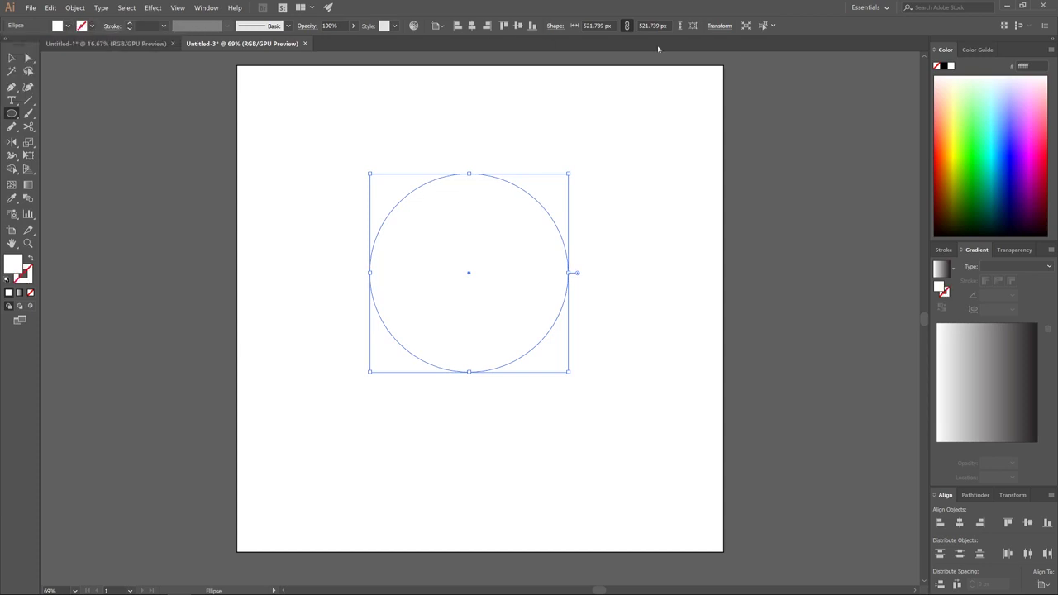
click(943, 67)
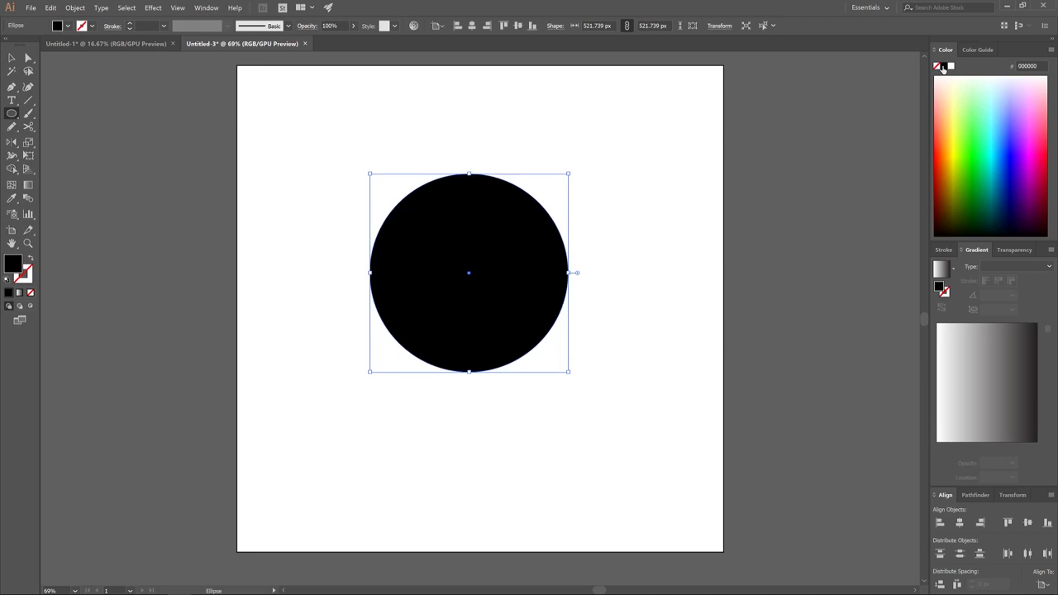
Lower the black circle's opacity to 51%
click(352, 25)
drag(353, 39, 331, 44)
click(414, 46)
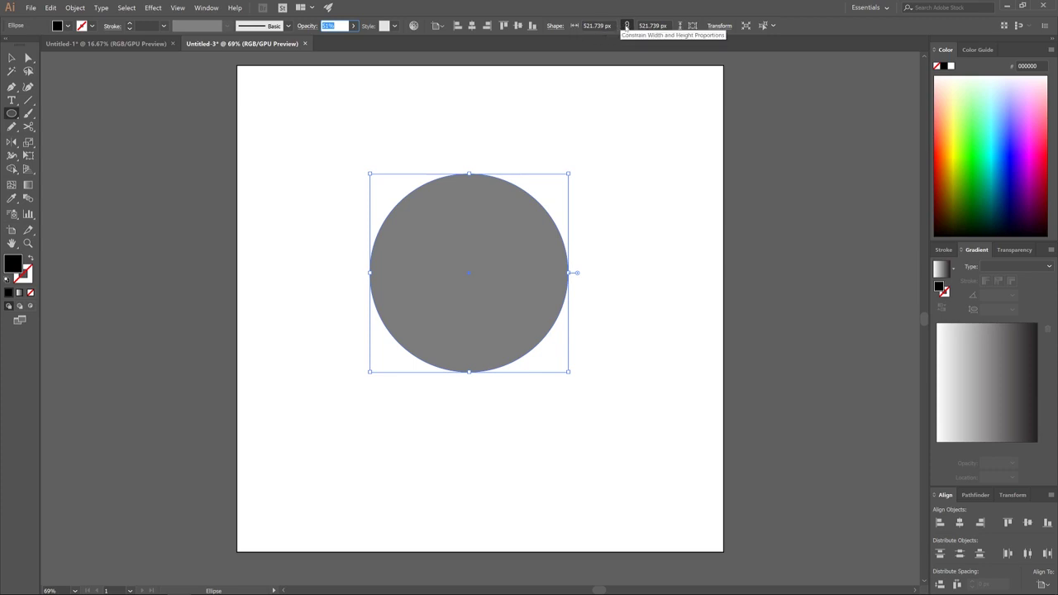
Resize the circle to 300 px with constrained proportions and center it horizontally and vertically on the artboard
click(627, 28)
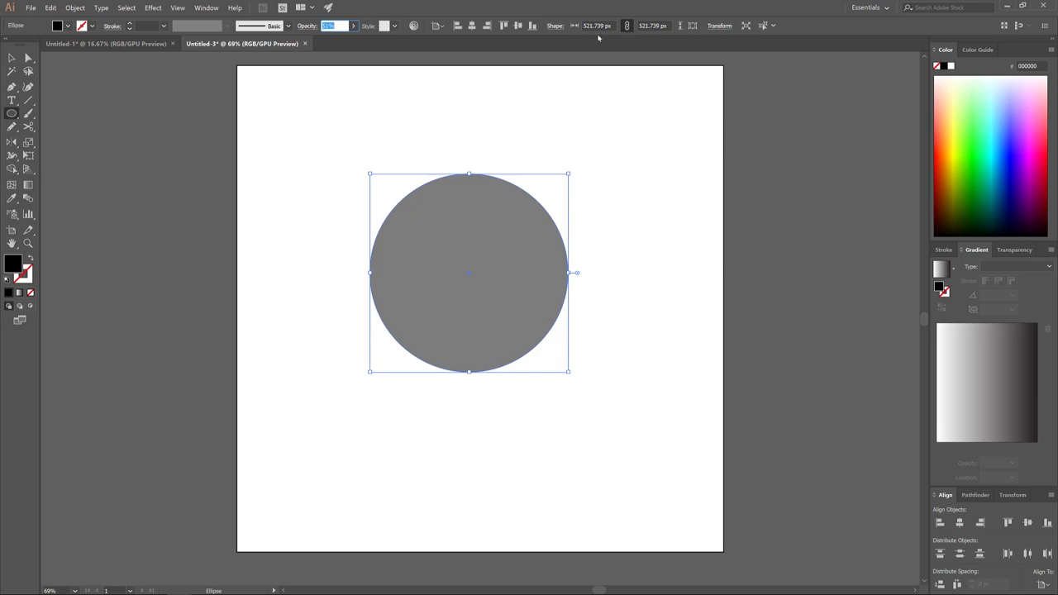
click(590, 25)
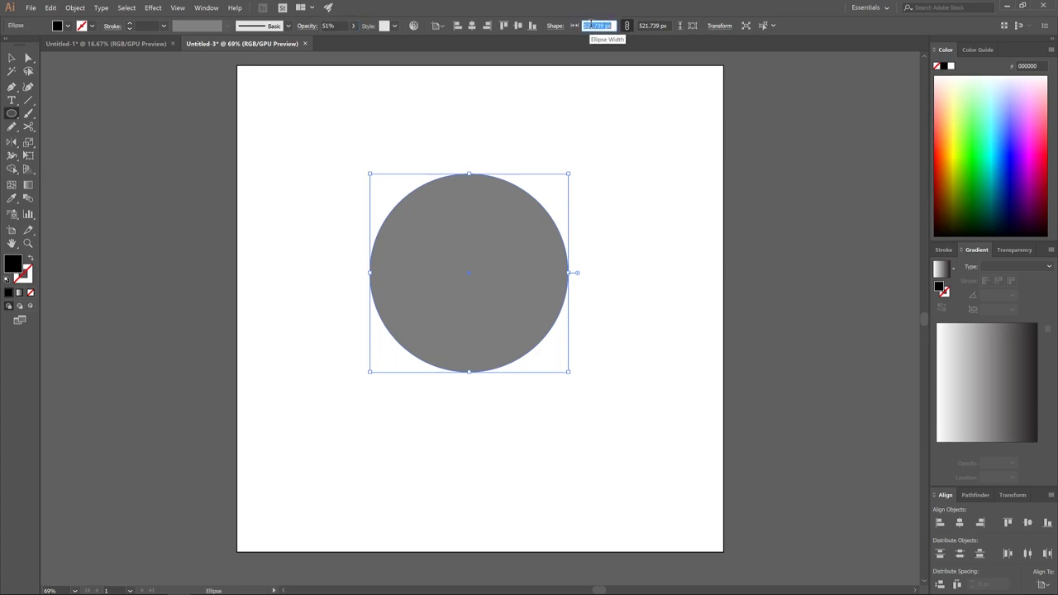
text(300)
key(Return)
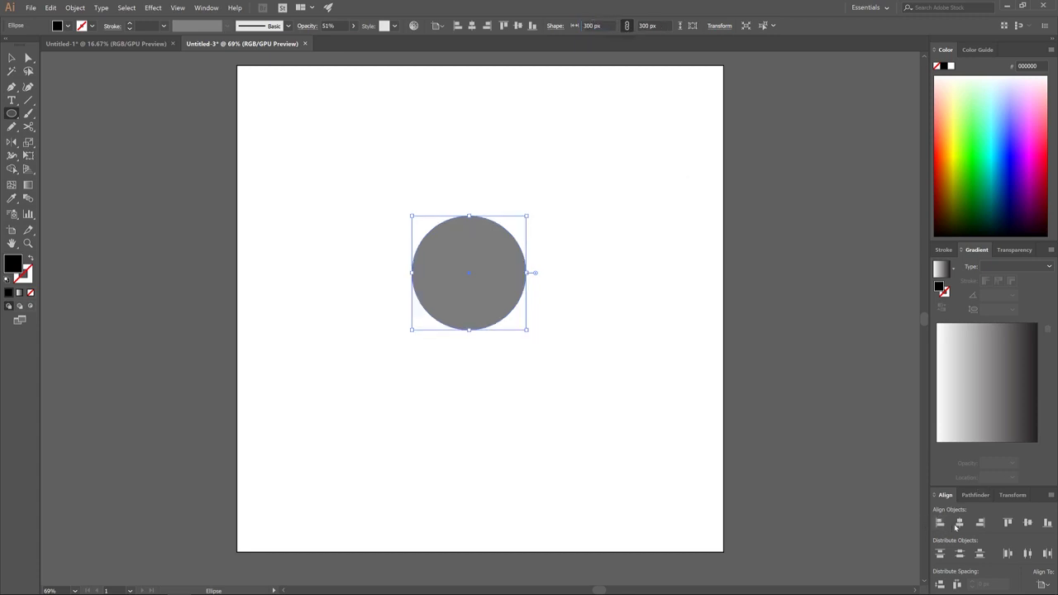
click(959, 524)
click(1027, 522)
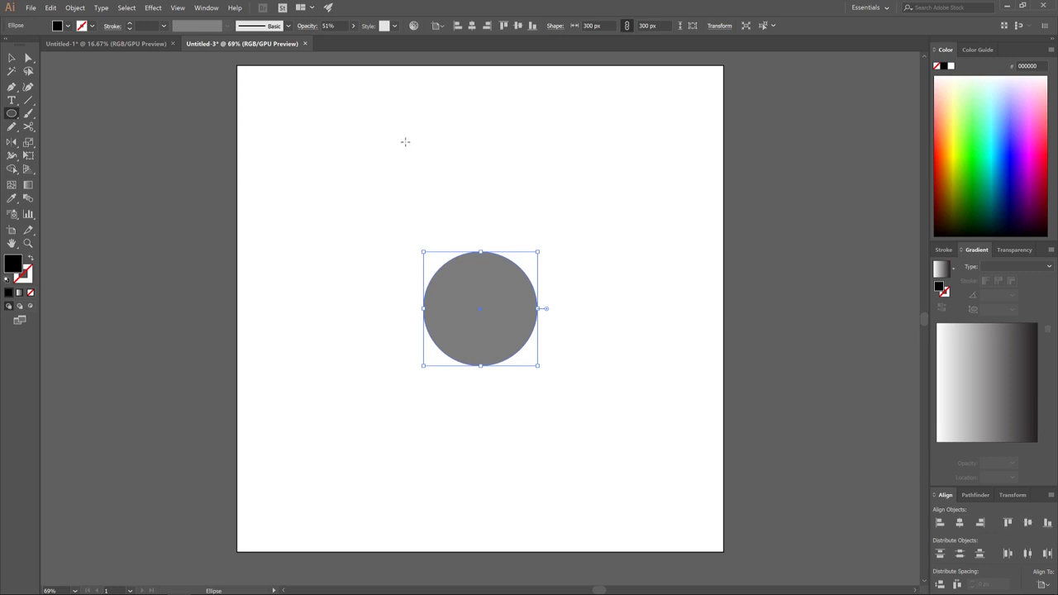
Duplicate the 300 px circle, resize the copy to 150 px and center it on the artboard
click(12, 58)
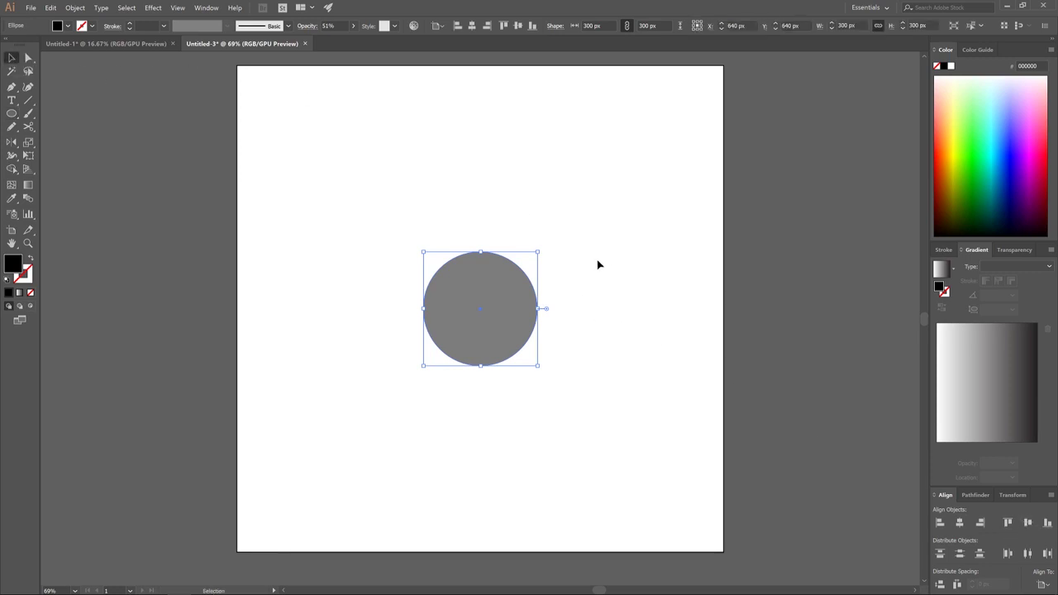
drag(481, 285, 620, 316)
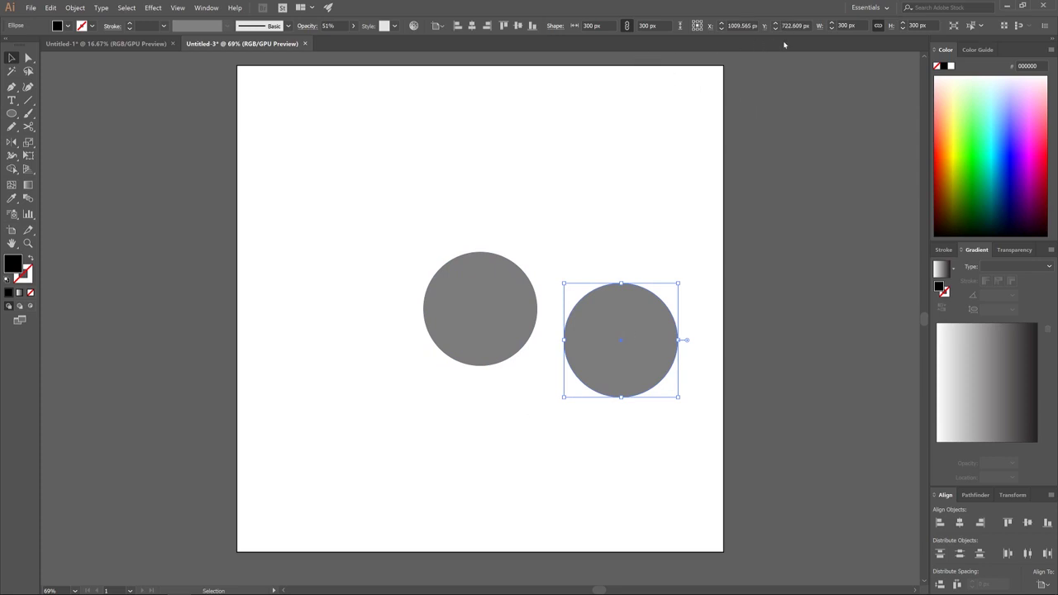
click(842, 25)
text(150)
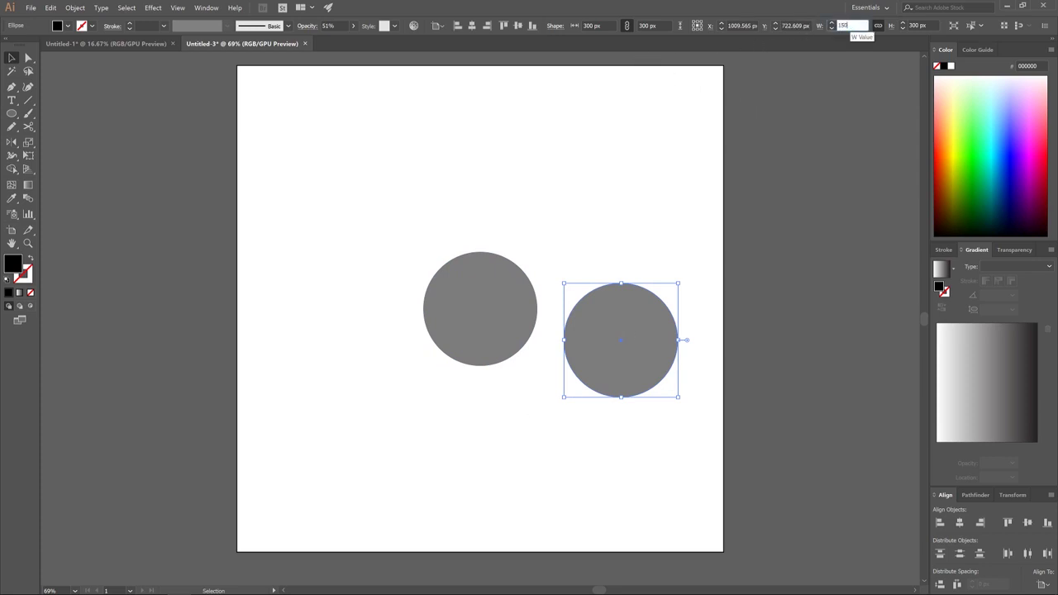
key(Return)
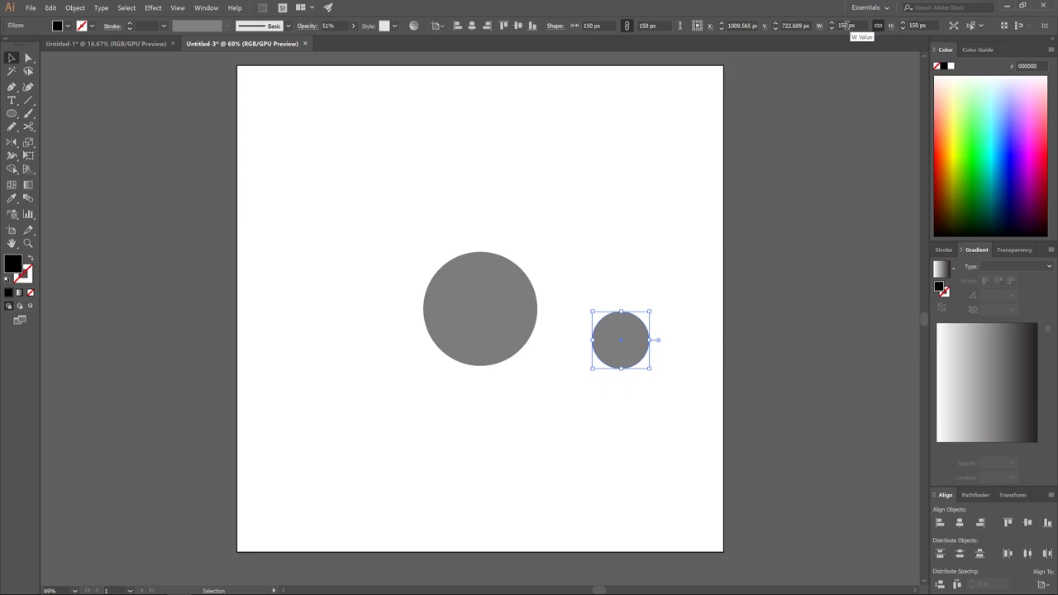
click(960, 522)
click(1027, 522)
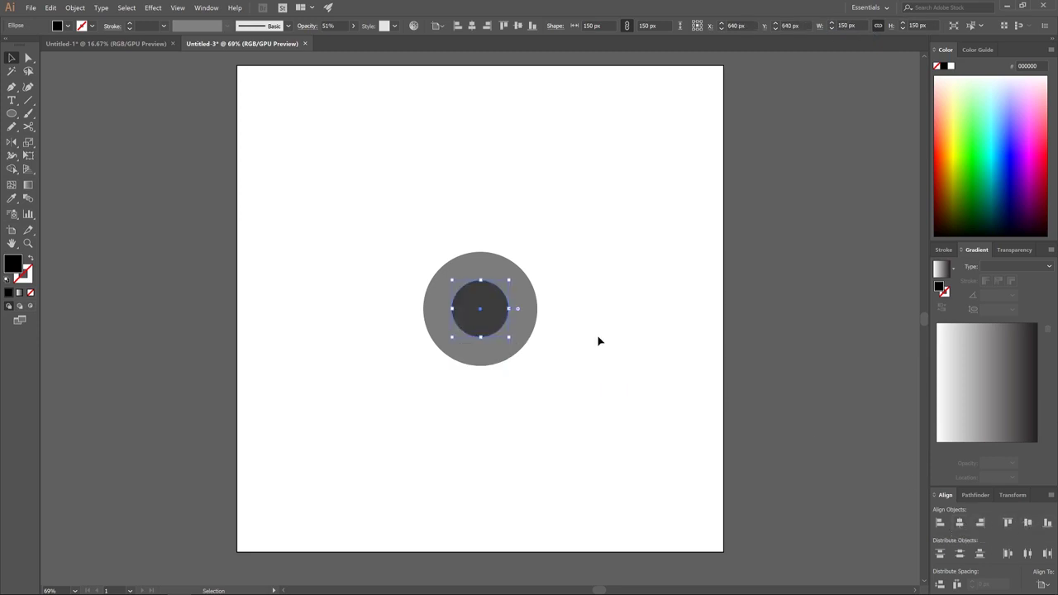
Duplicate the 150 px circle, center the copy, and scale it proportionally upward to 225 px so it meets the large circle's top edge
drag(485, 294, 629, 346)
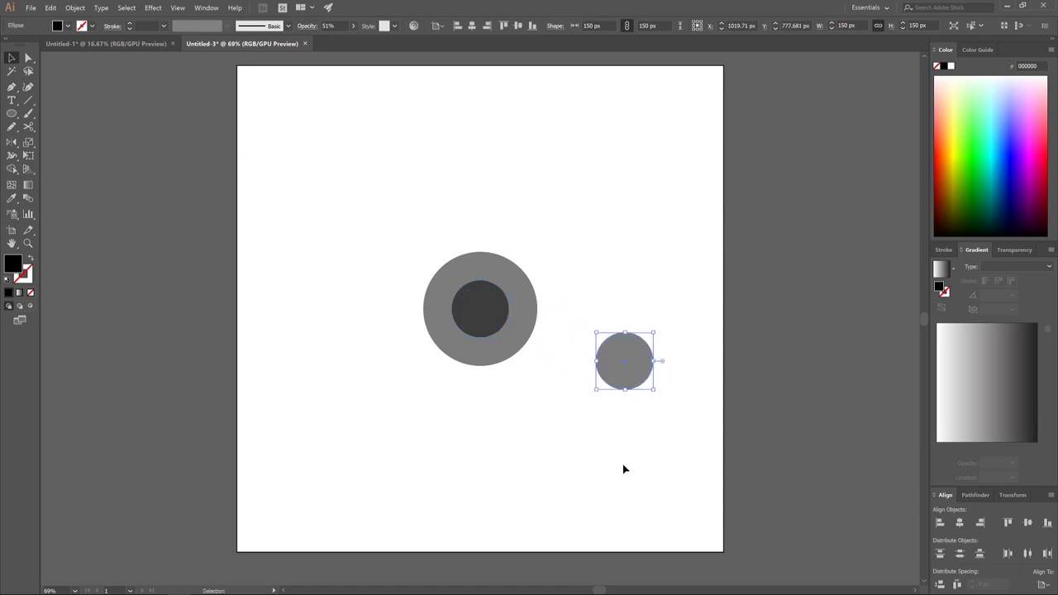
click(960, 523)
click(1027, 522)
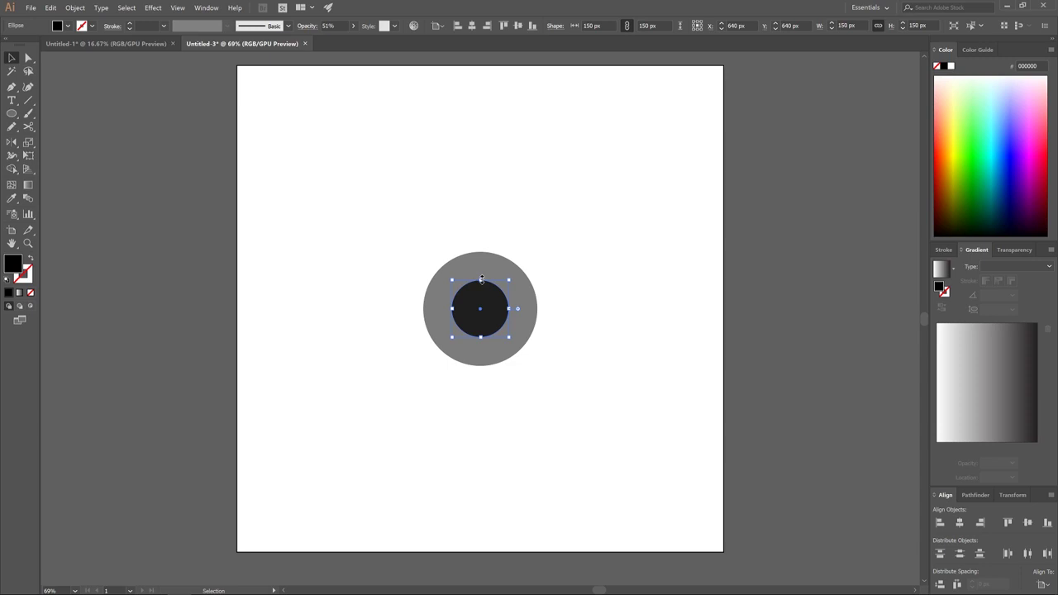
drag(481, 279, 480, 251)
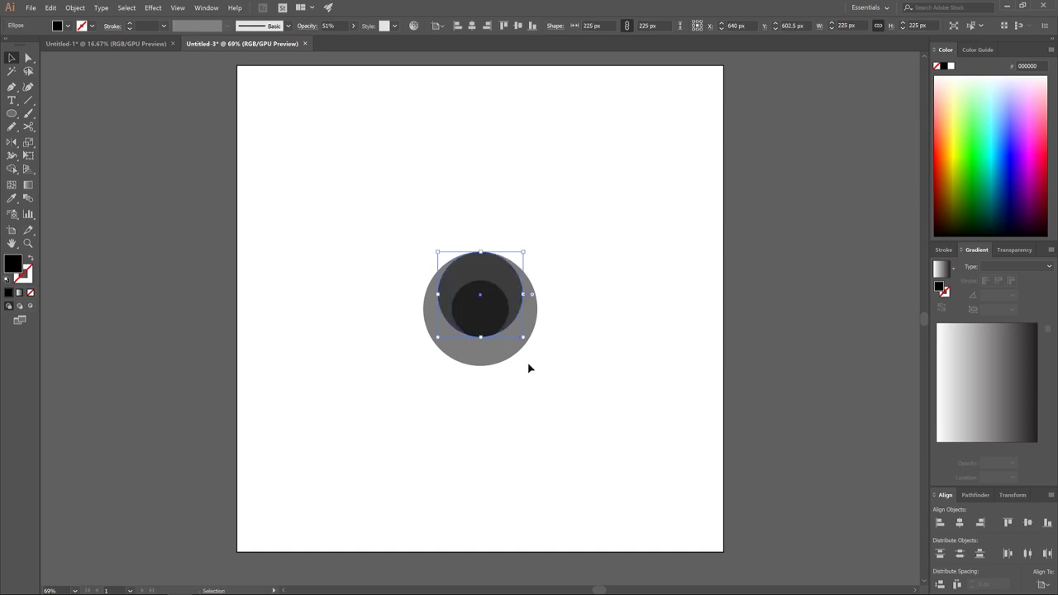
Select all three circles, cut out the innermost circle area with the Shape Builder tool, and deselect the artwork
drag(591, 409, 378, 206)
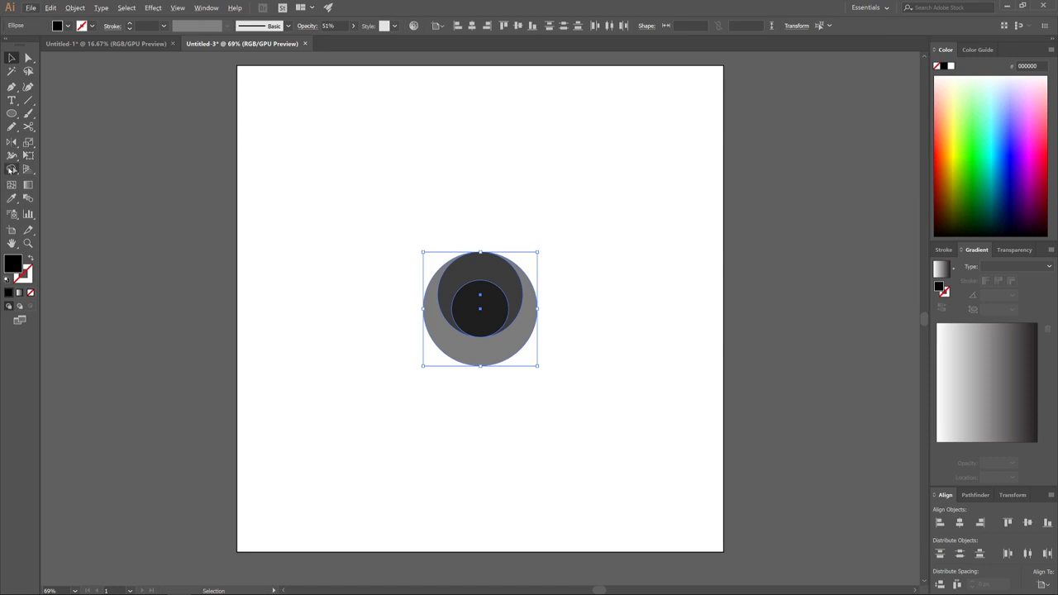
click(10, 170)
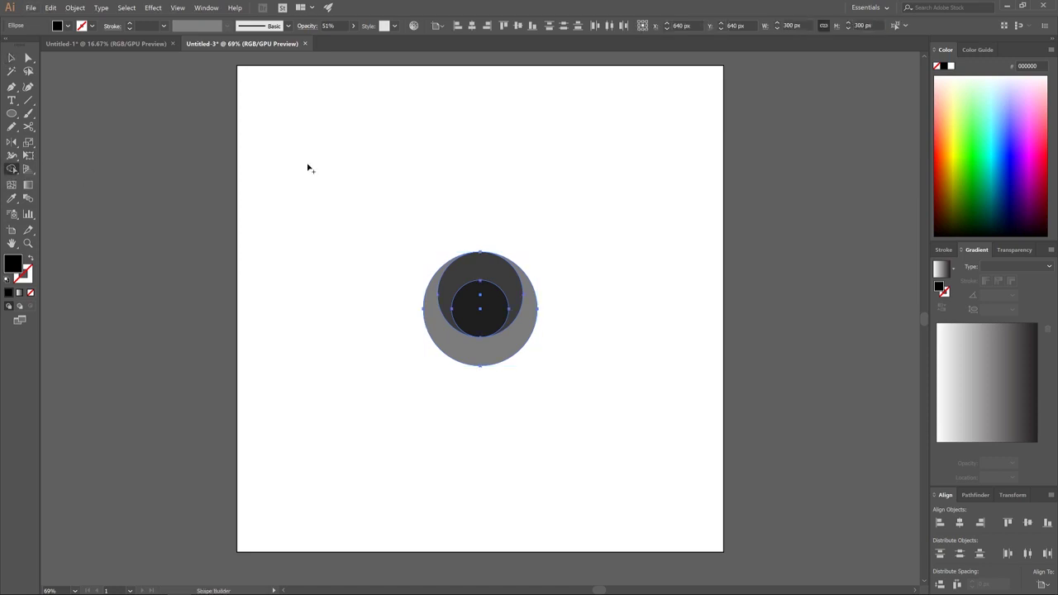
alt+click(466, 310)
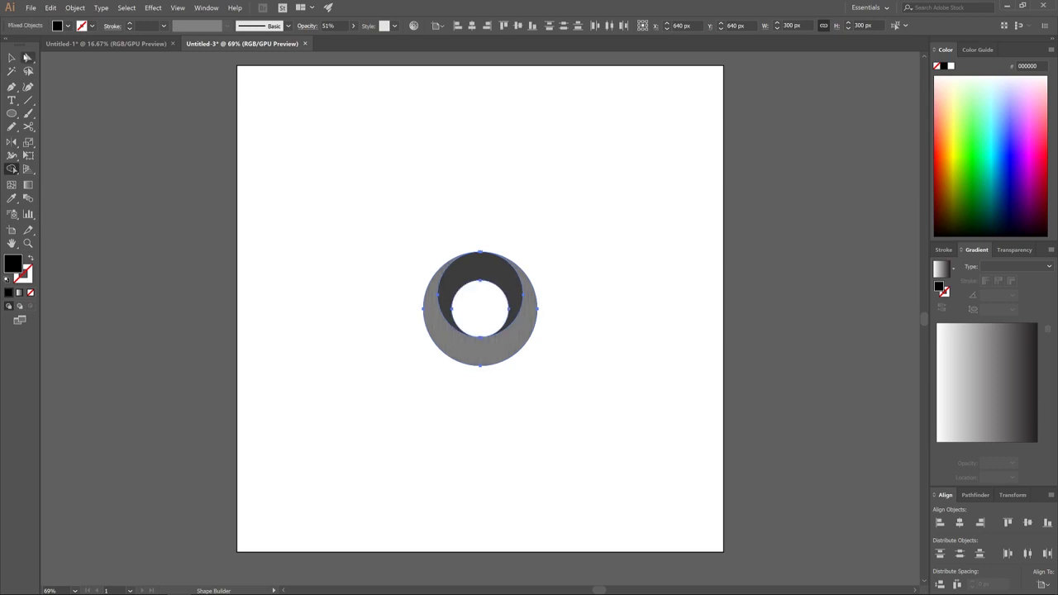
click(11, 57)
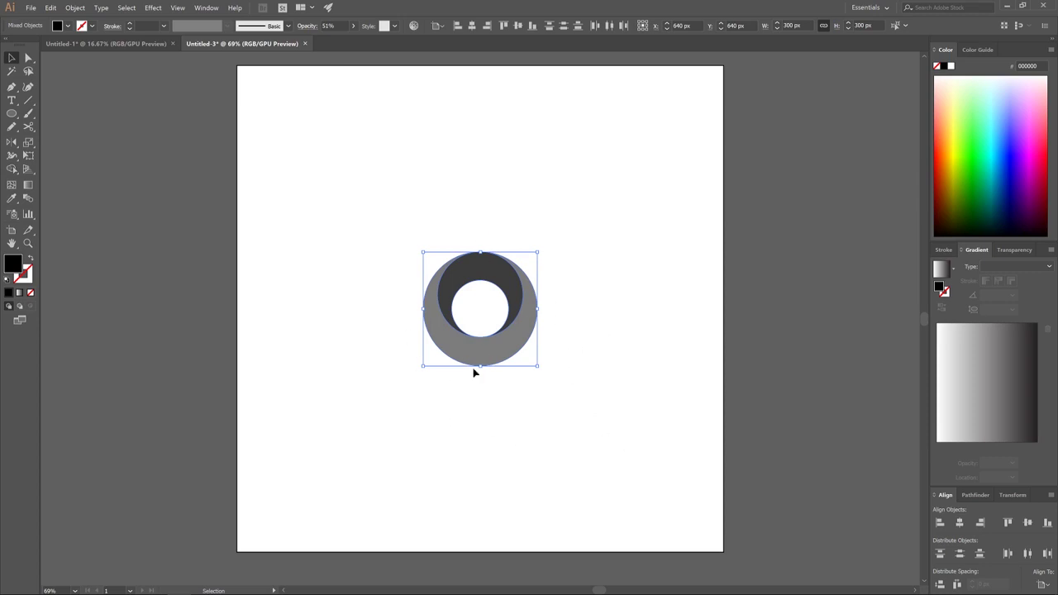
click(590, 288)
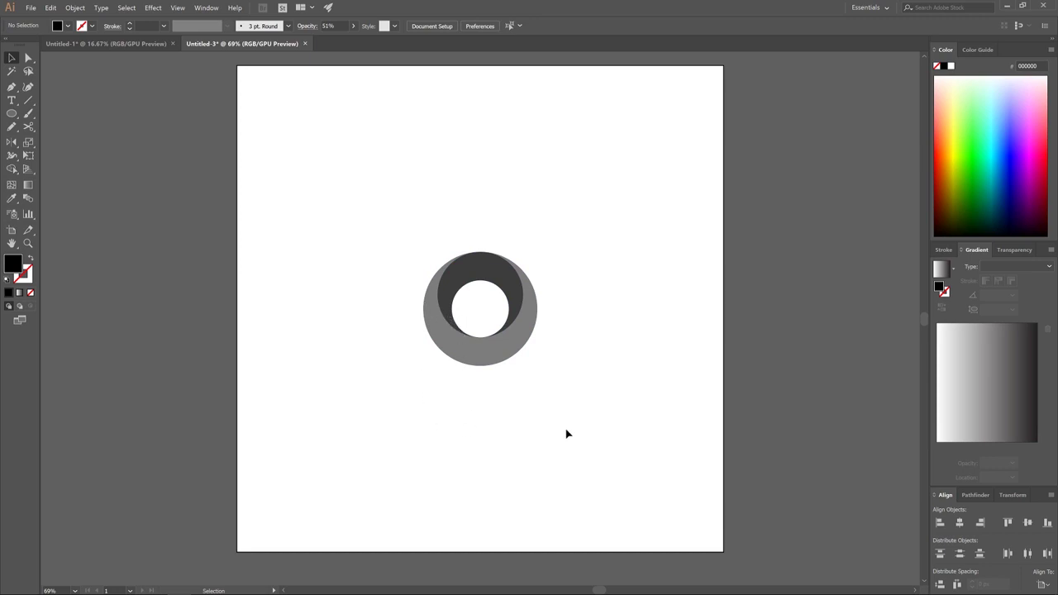
Draw a vertical rectangle about 132 by 464 px beside the ring and set its opacity to 51%
click(14, 115)
click(15, 115)
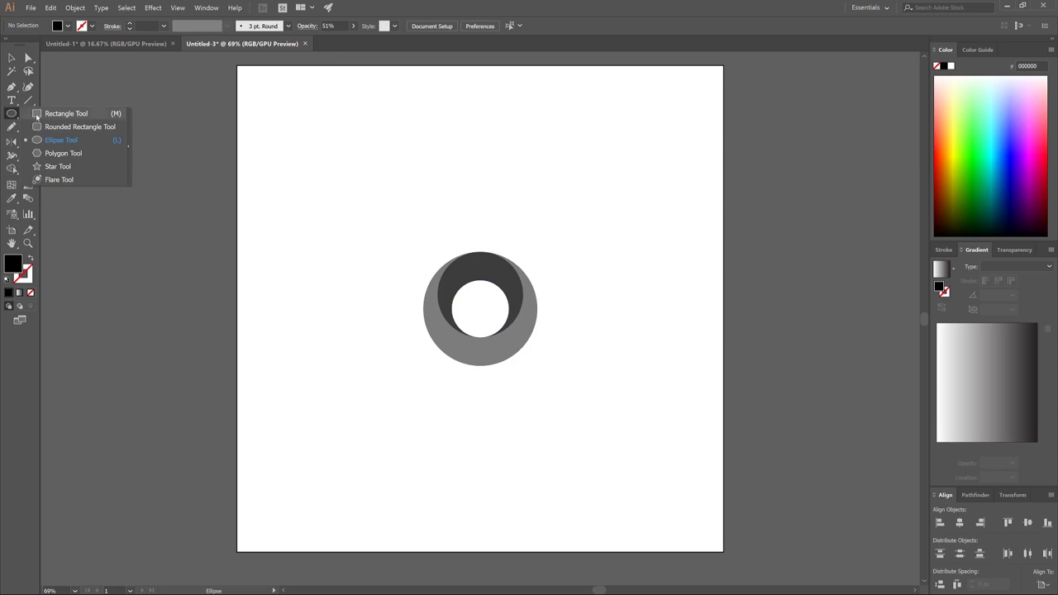
click(49, 118)
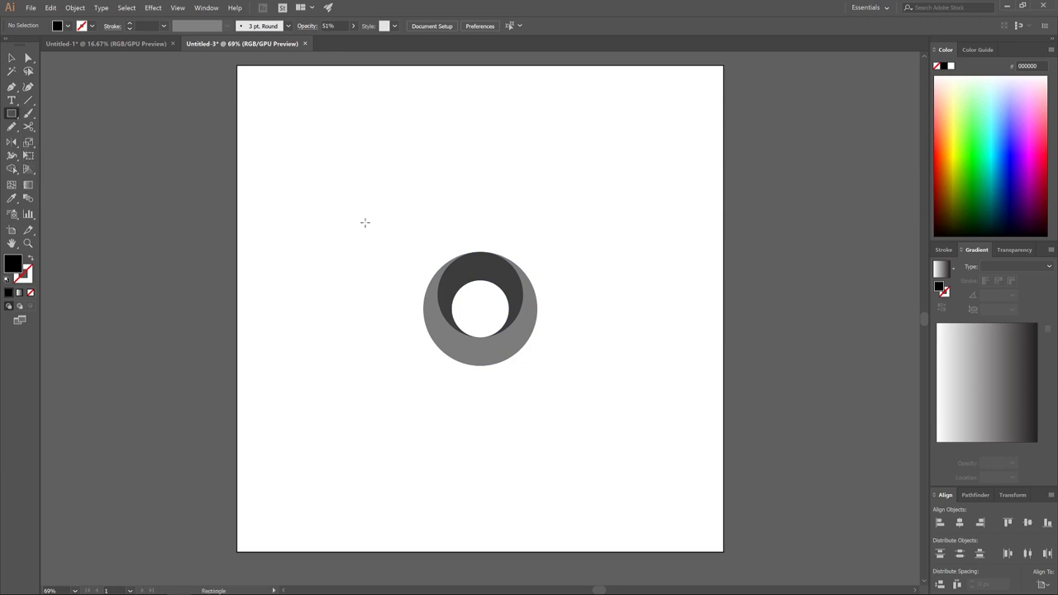
drag(356, 274, 407, 450)
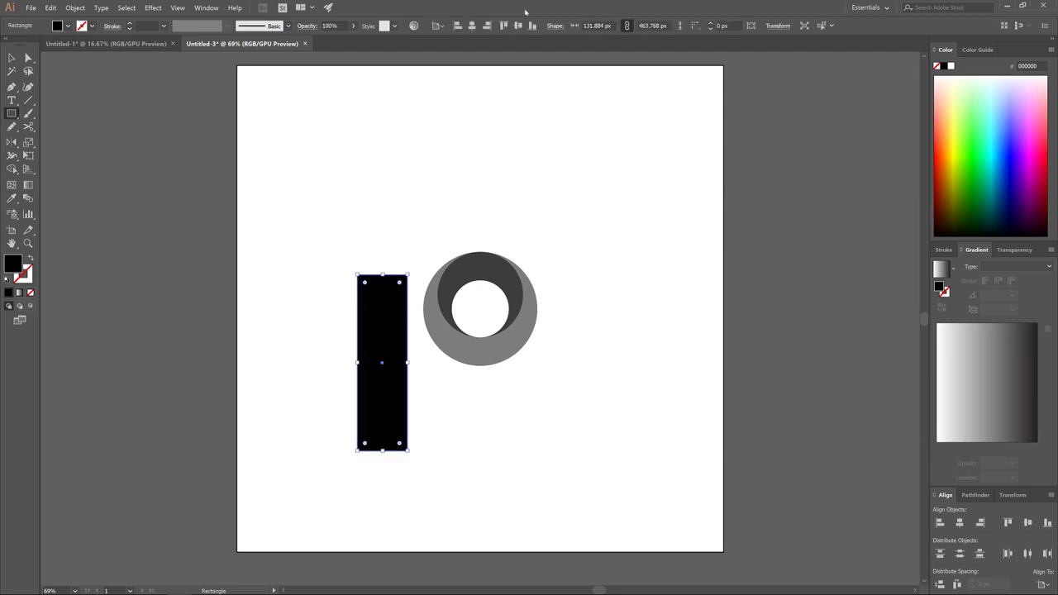
click(353, 25)
drag(355, 39, 332, 40)
click(420, 43)
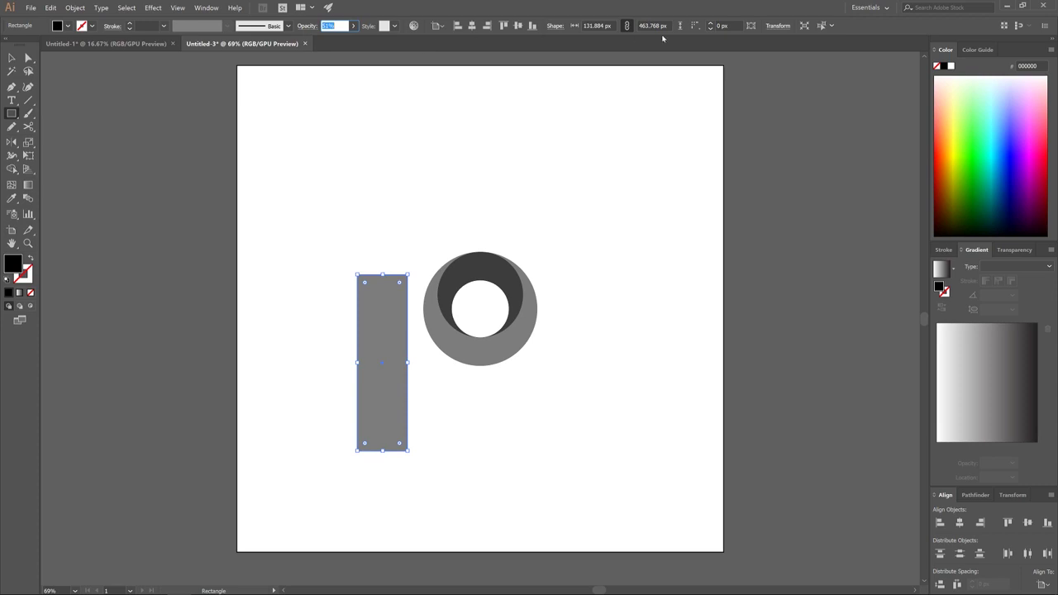
Set the rectangle's width to 150 px with constrained proportions and round its corners fully to a 75 px radius
double_click(597, 25)
text(150)
key(Return)
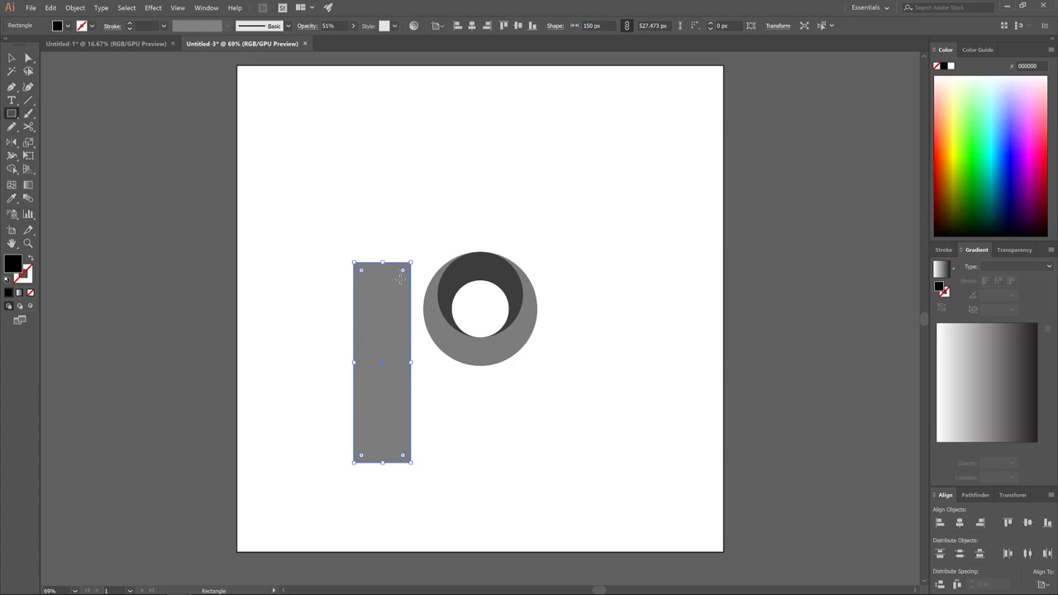
drag(404, 275, 380, 296)
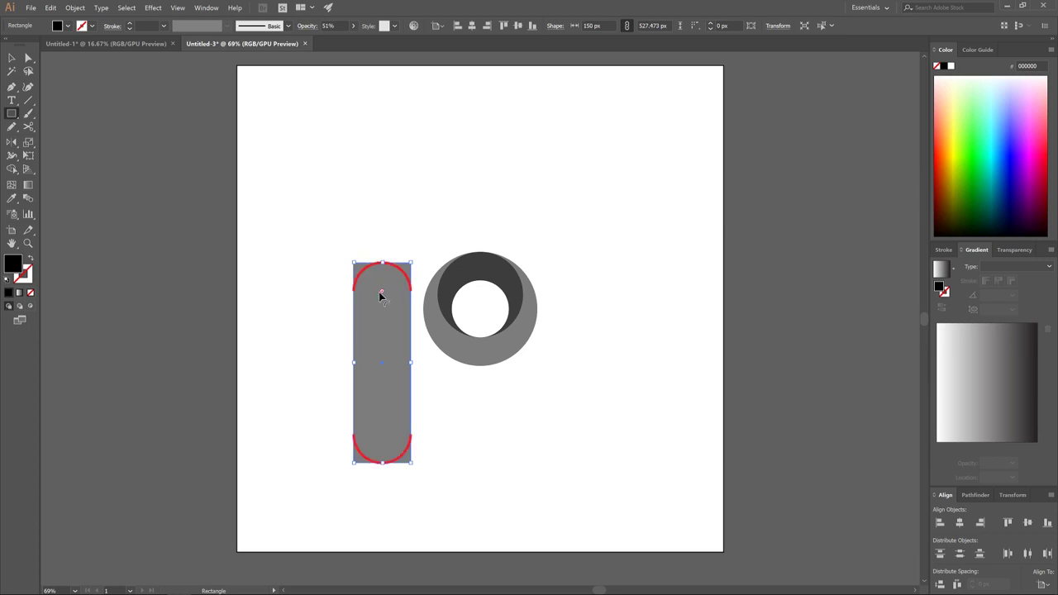
drag(380, 296, 380, 295)
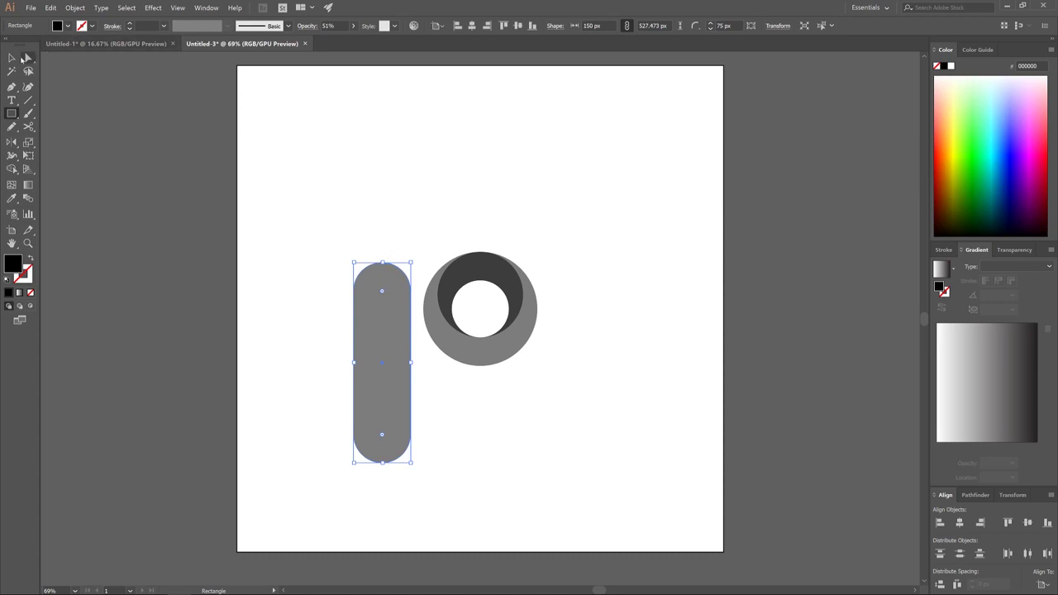
click(14, 58)
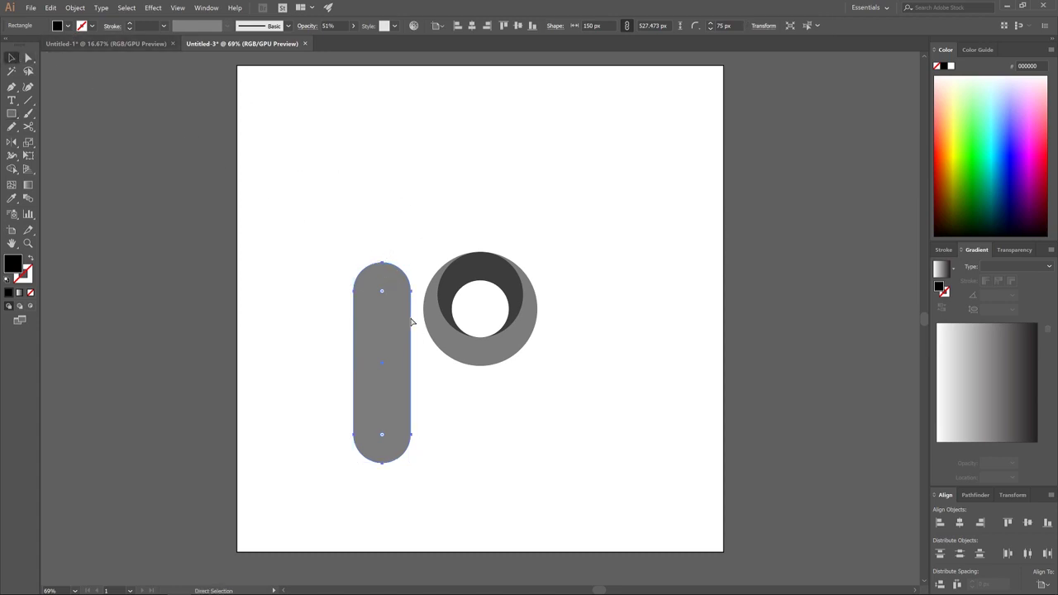
Move the rounded rectangle so its right edge meets the left side of the ring's hole, and deselect it
key(a)
drag(413, 293, 451, 311)
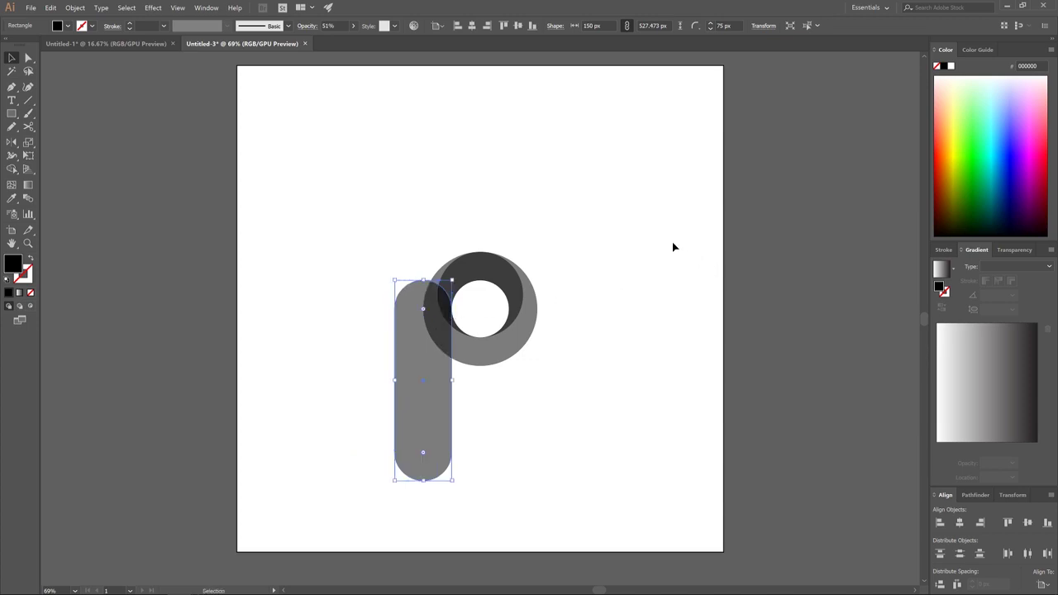
click(566, 152)
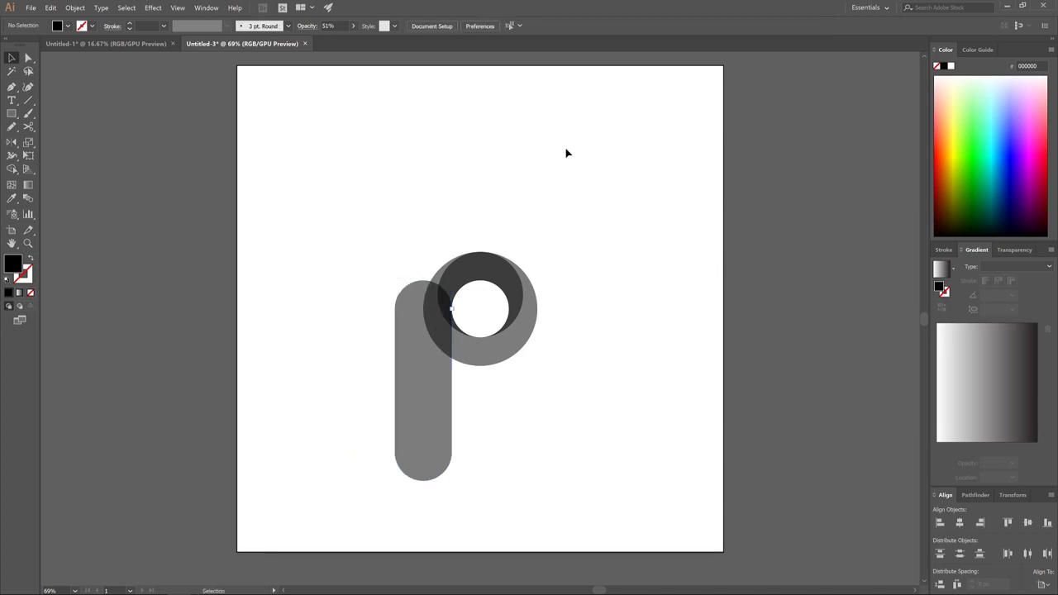
Draw a closed black Pen shape covering the left half of the rounded rectangle, with a straight vertical edge along its center line
click(13, 87)
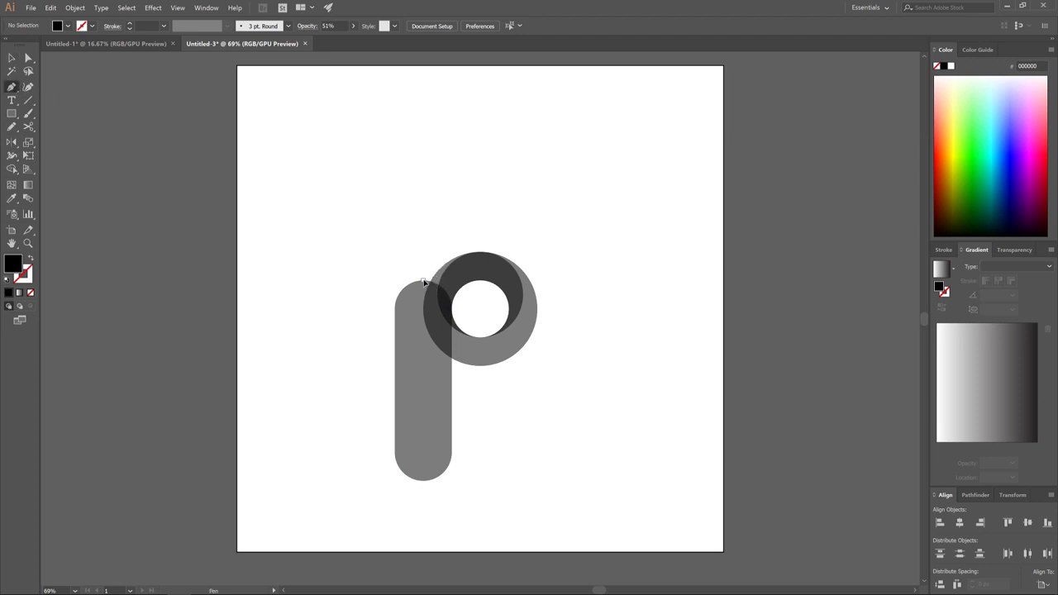
drag(425, 283, 395, 279)
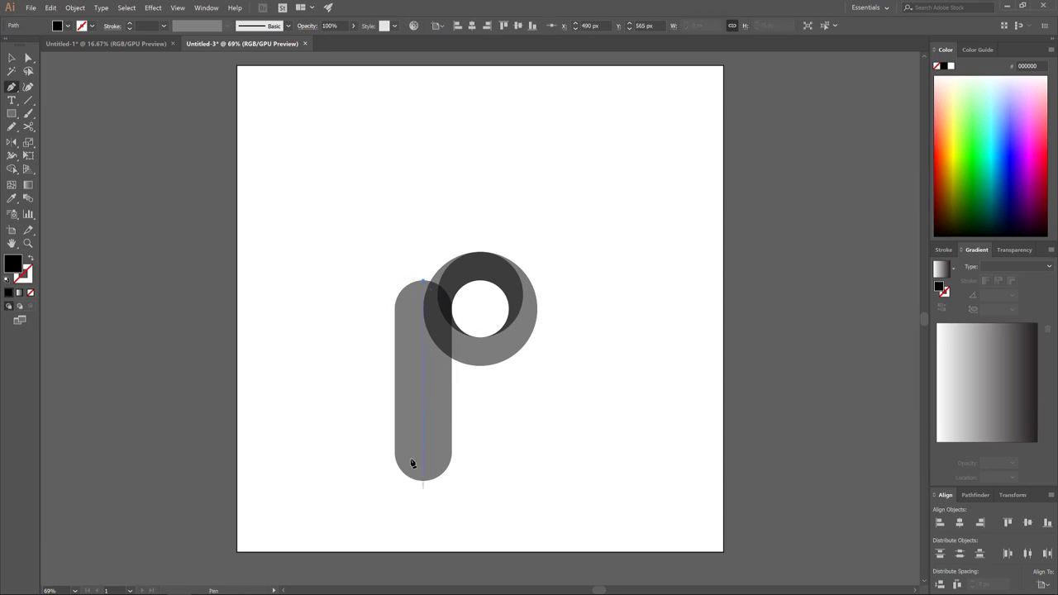
click(423, 506)
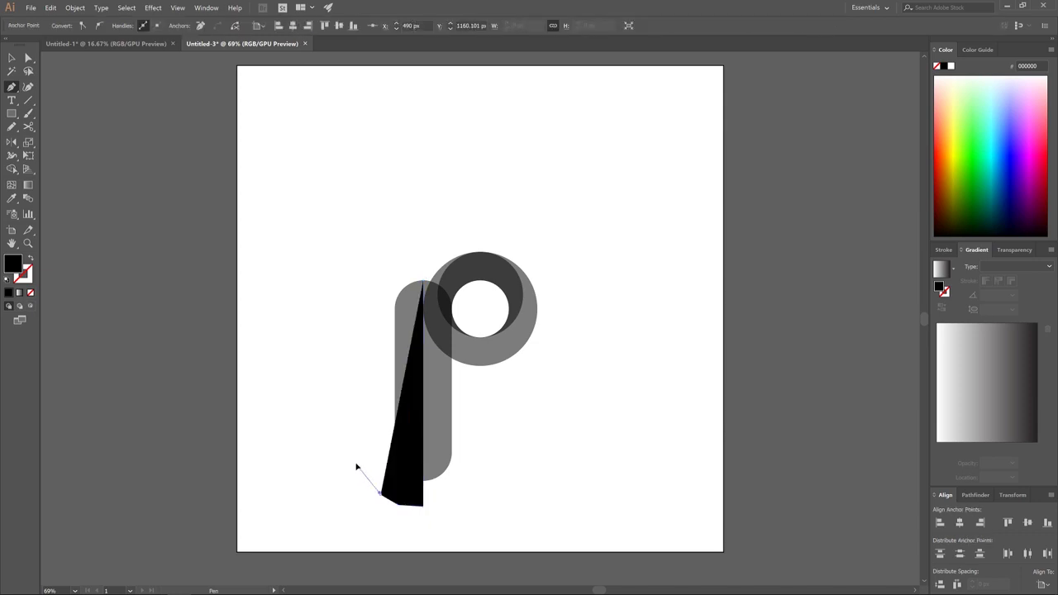
drag(336, 420, 333, 345)
drag(341, 287, 371, 243)
click(358, 247)
click(418, 242)
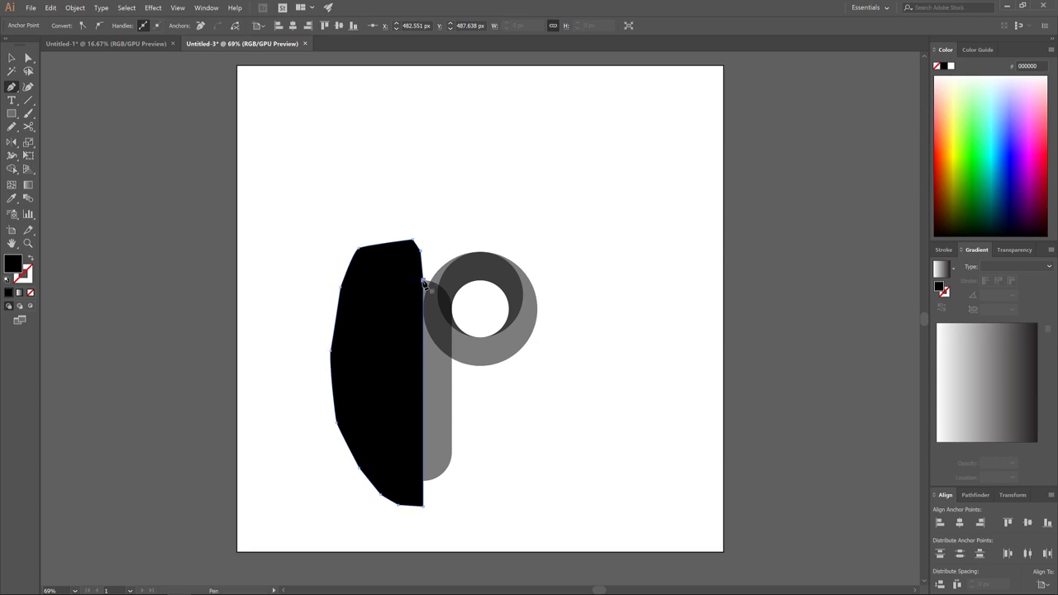
click(422, 282)
Subtract the black Pen shape from the rounded rectangle with Minus Front, leaving only the bar's right half
click(12, 58)
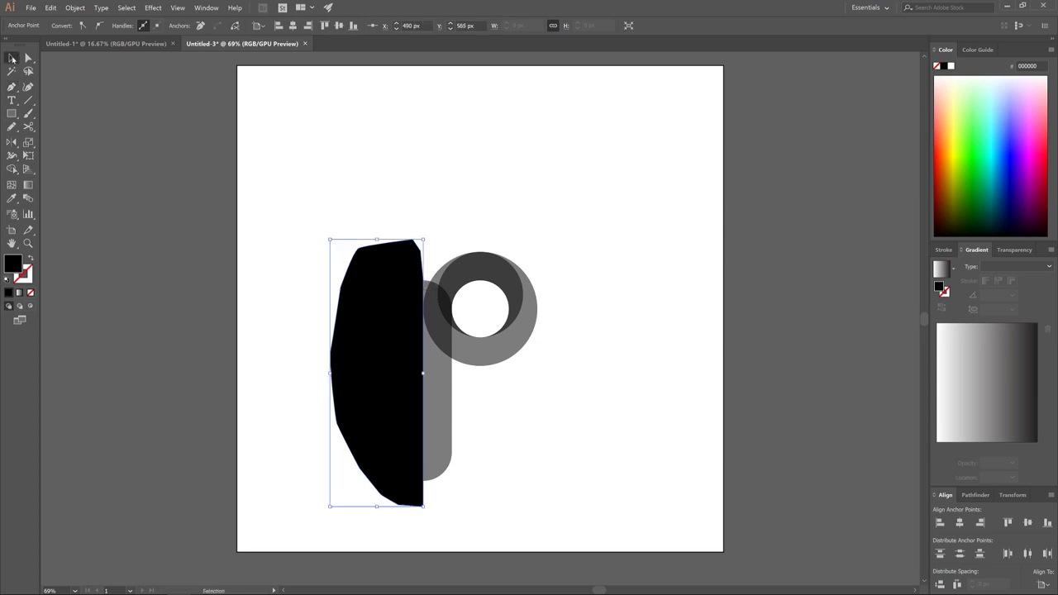
shift+click(442, 421)
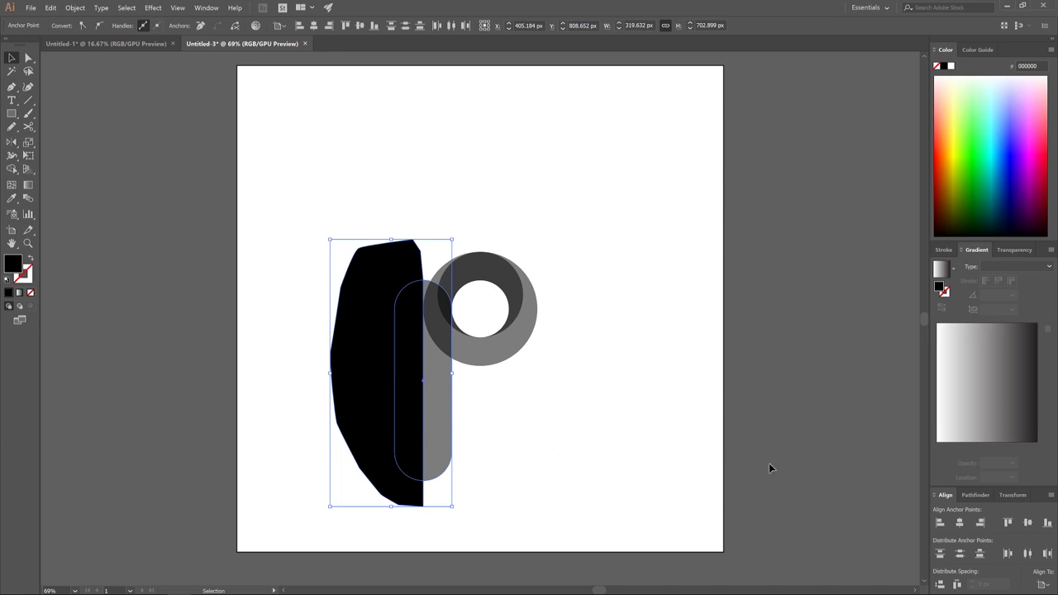
click(975, 495)
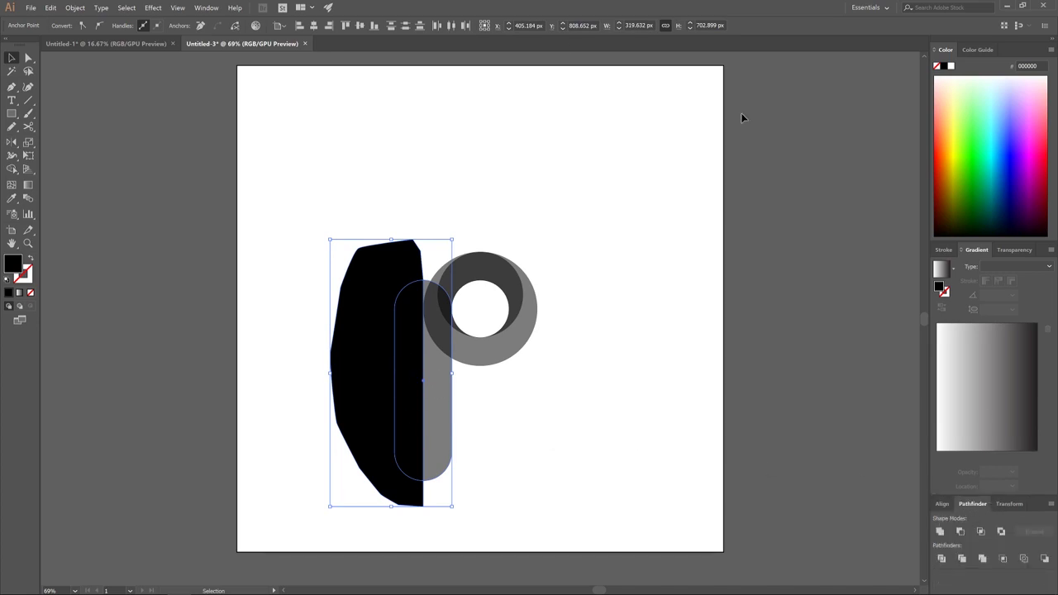
click(206, 7)
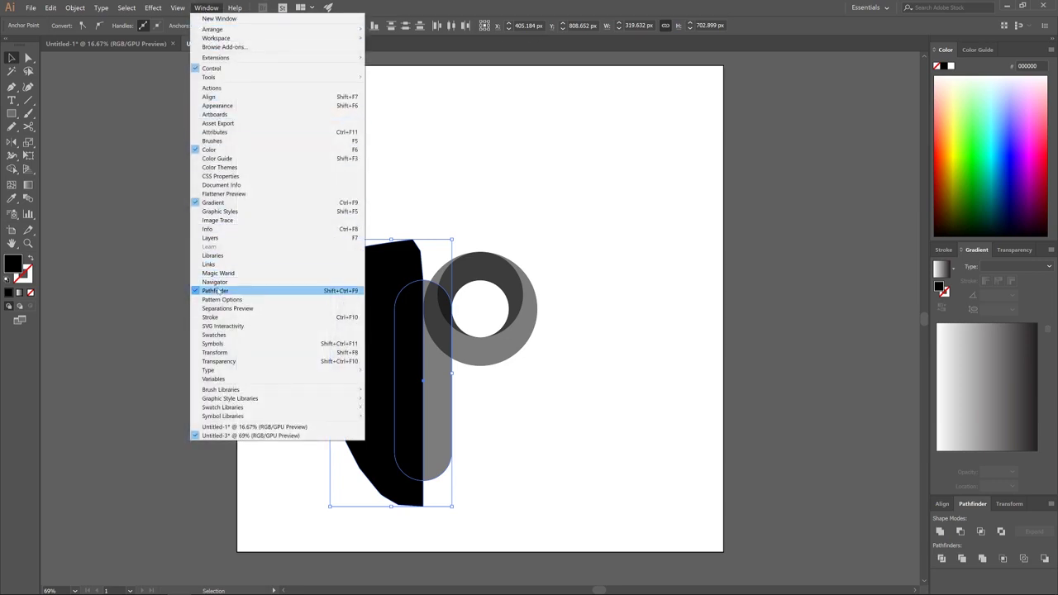
click(206, 7)
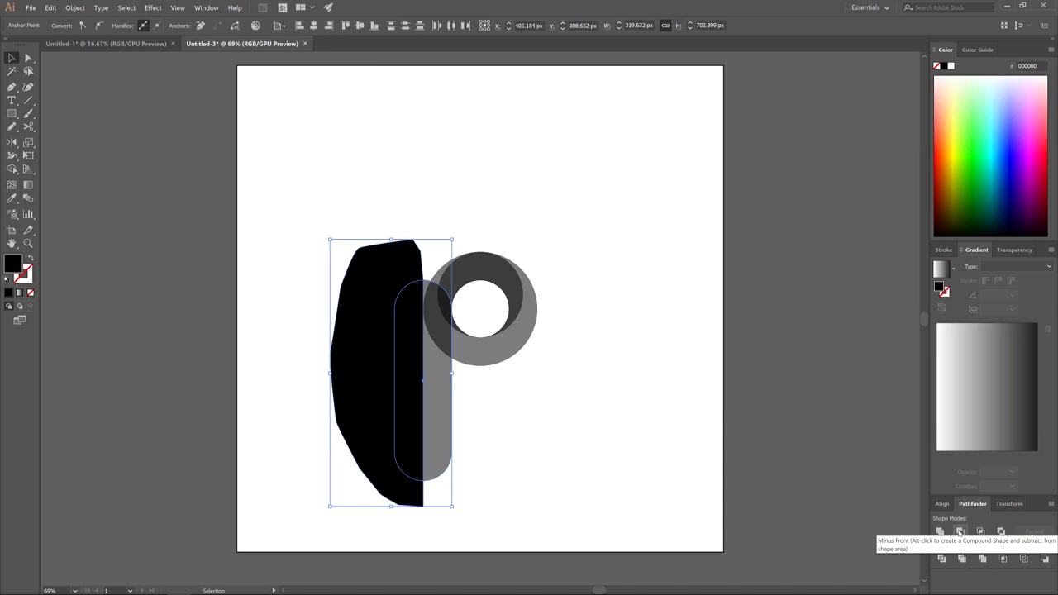
click(959, 532)
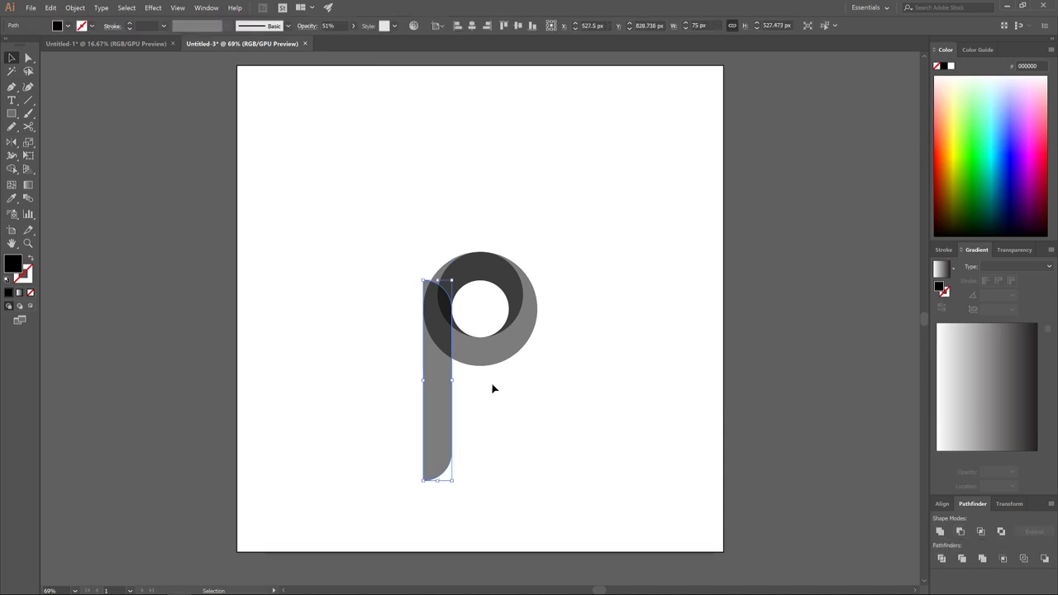
Shorten the half bar by moving its lower anchor points straight up with the Direct Selection tool
click(28, 58)
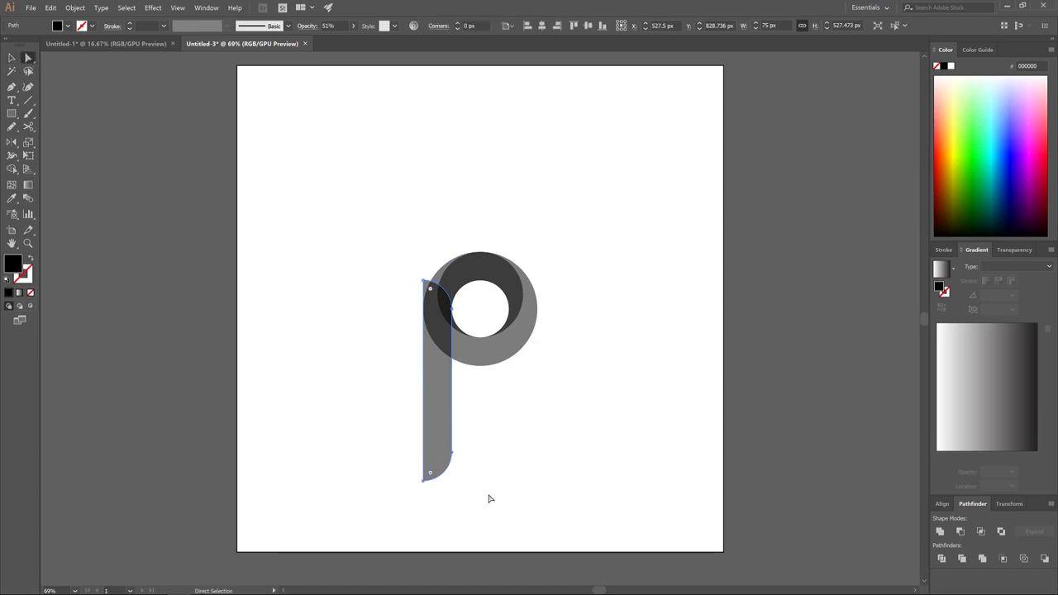
drag(490, 498, 373, 429)
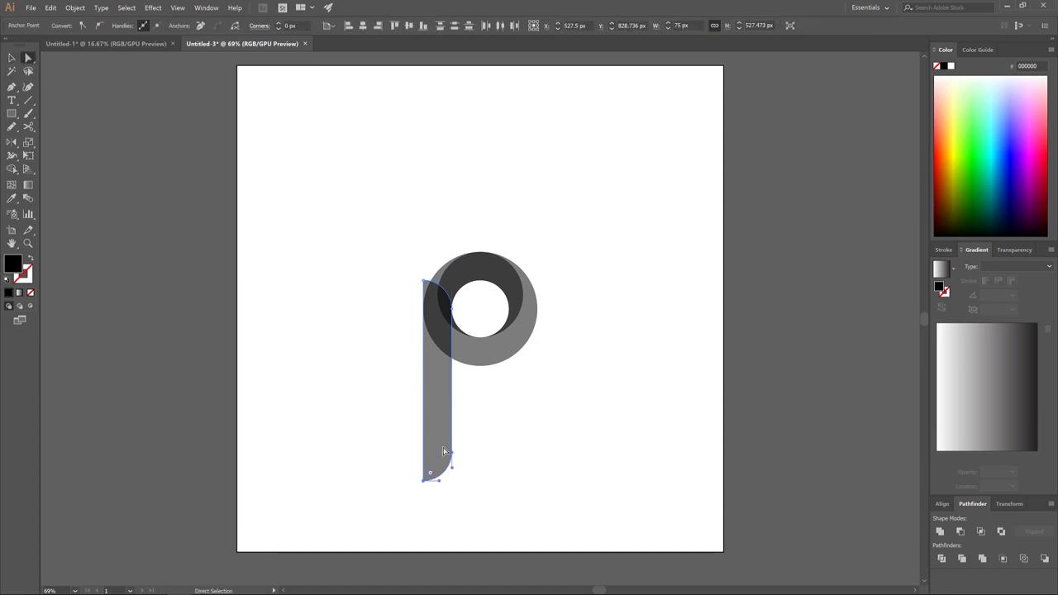
drag(451, 455, 449, 430)
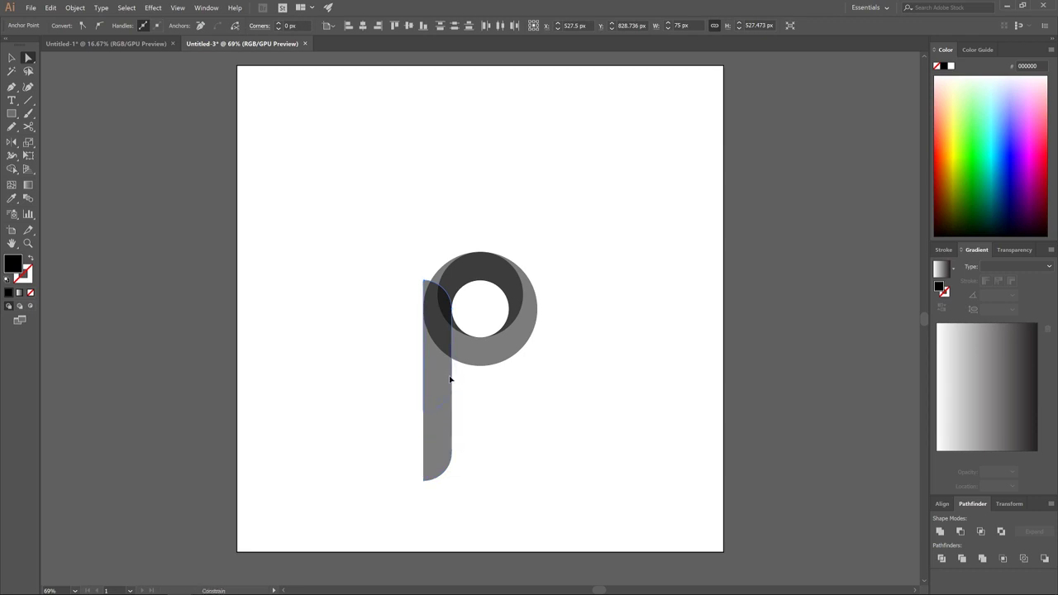
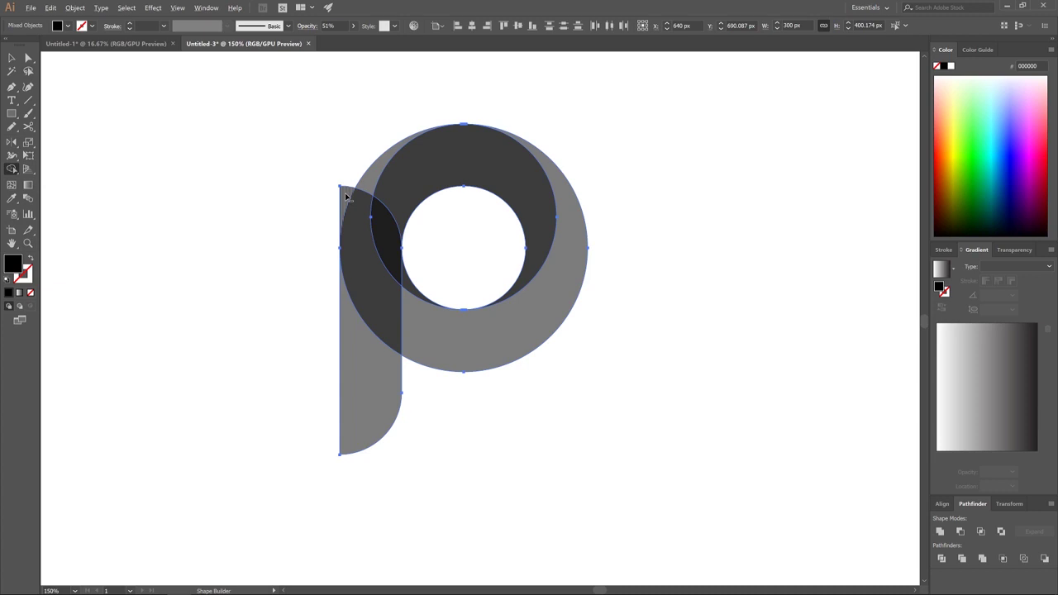
With Shape Builder, remove the bar's protruding top-left corner, merge the bar with the upper ring areas, and merge the dark wedge into the lower crescent
alt+click(346, 196)
mouse_move(376, 403)
mouse_down()
mouse_move(385, 273)
mouse_move(374, 201)
mouse_move(404, 171)
mouse_move(385, 183)
mouse_up()
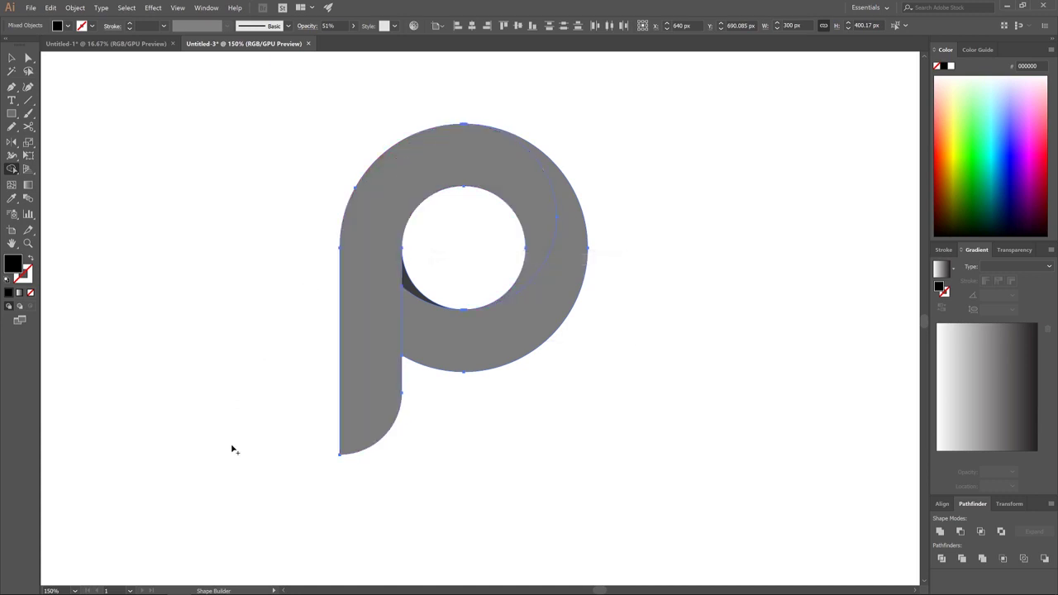
click(424, 323)
click(979, 155)
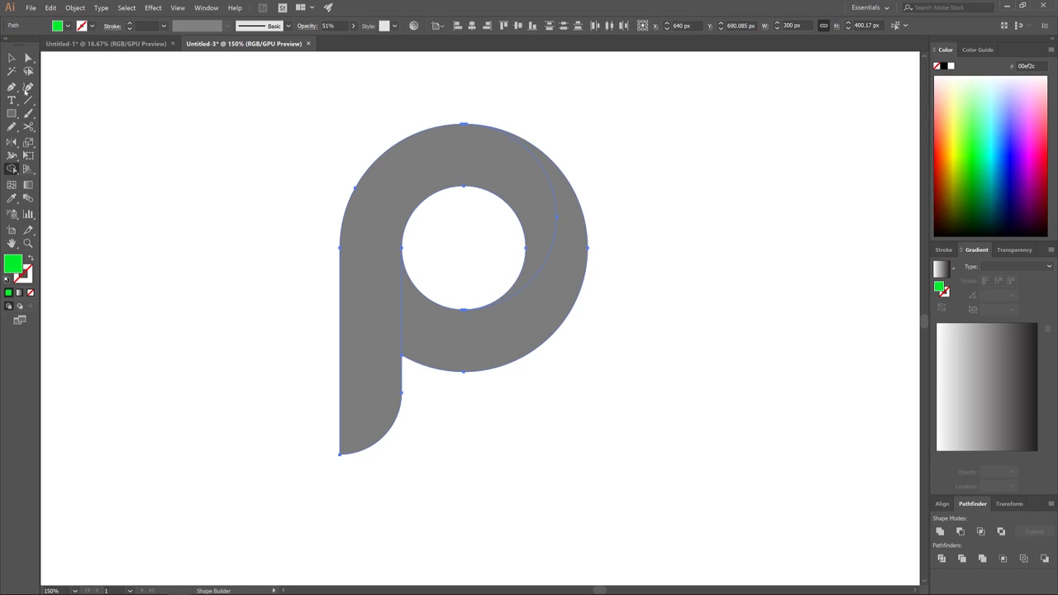
click(13, 58)
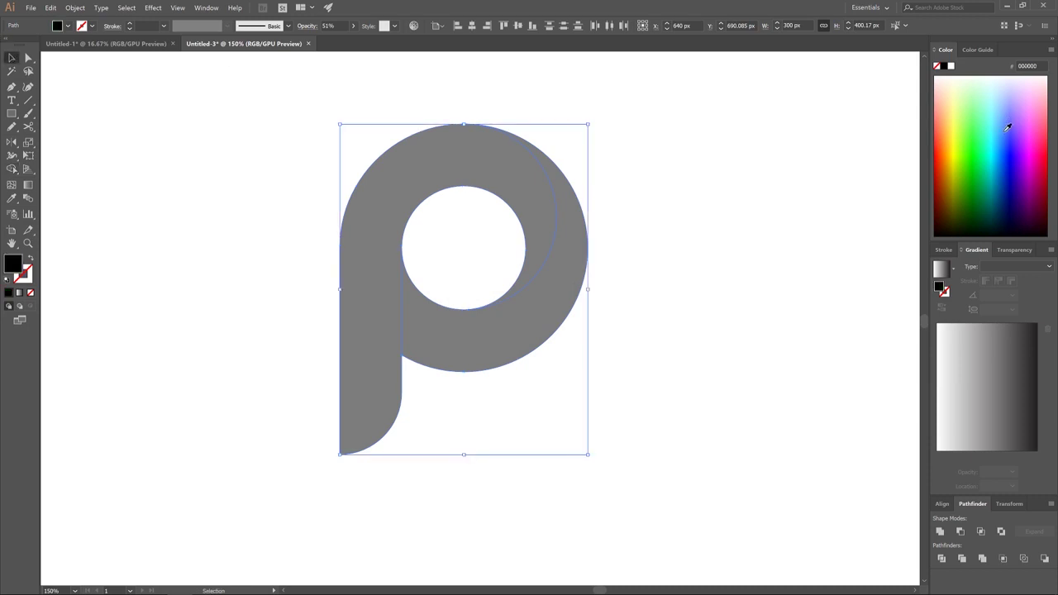
click(973, 146)
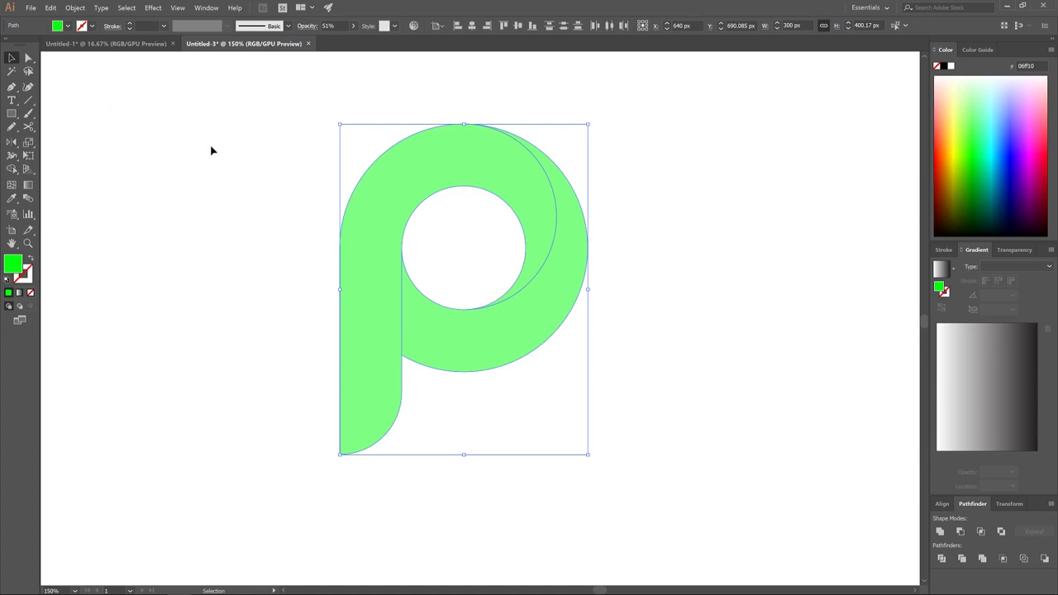
key(ctrl+z)
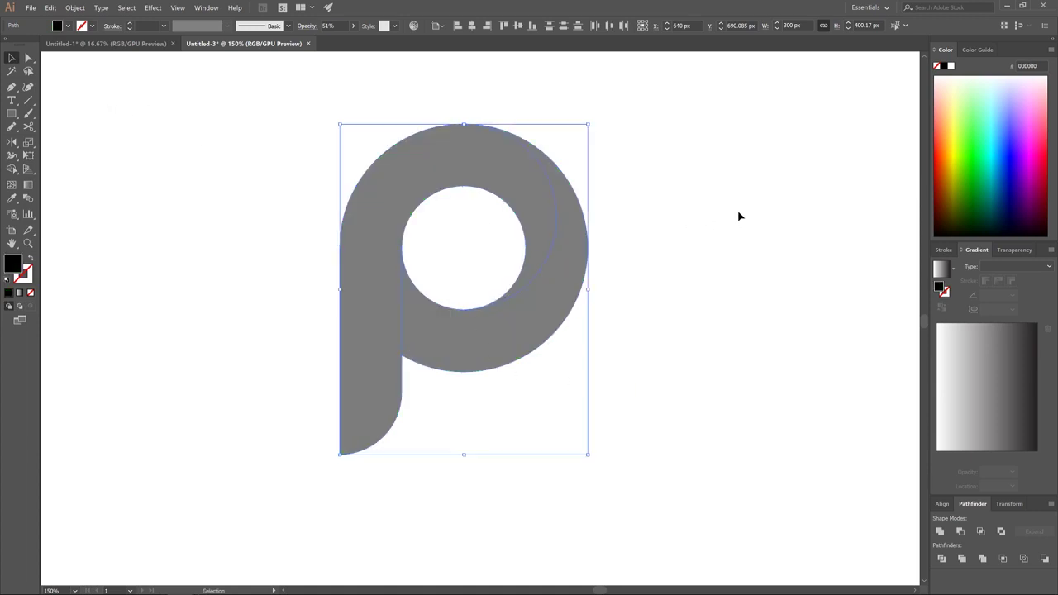
click(735, 215)
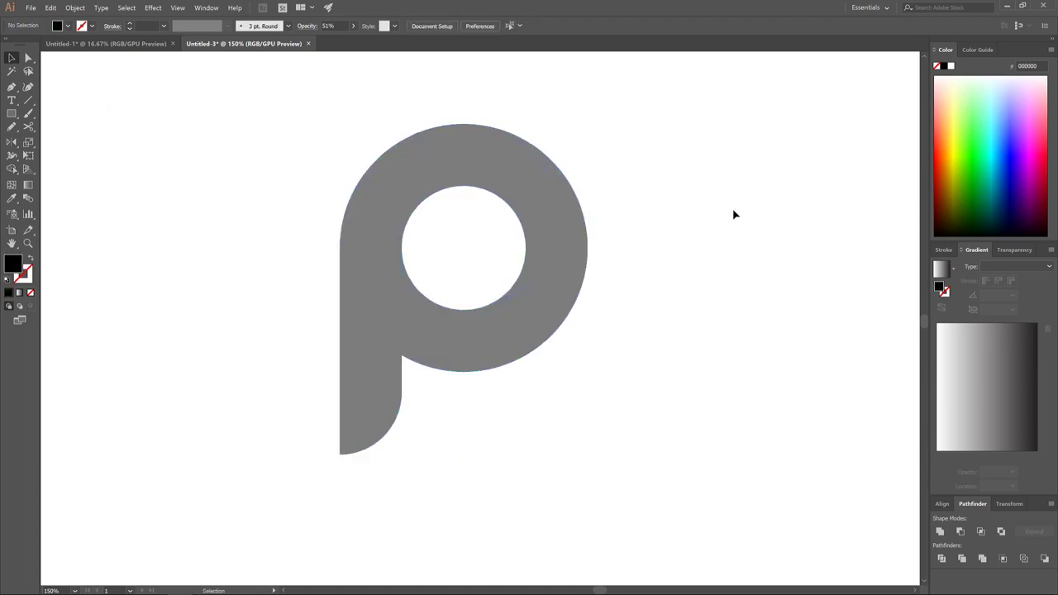
Fill the lower-right crescent piece with bright green 00fd09 and deselect it
click(570, 254)
click(969, 149)
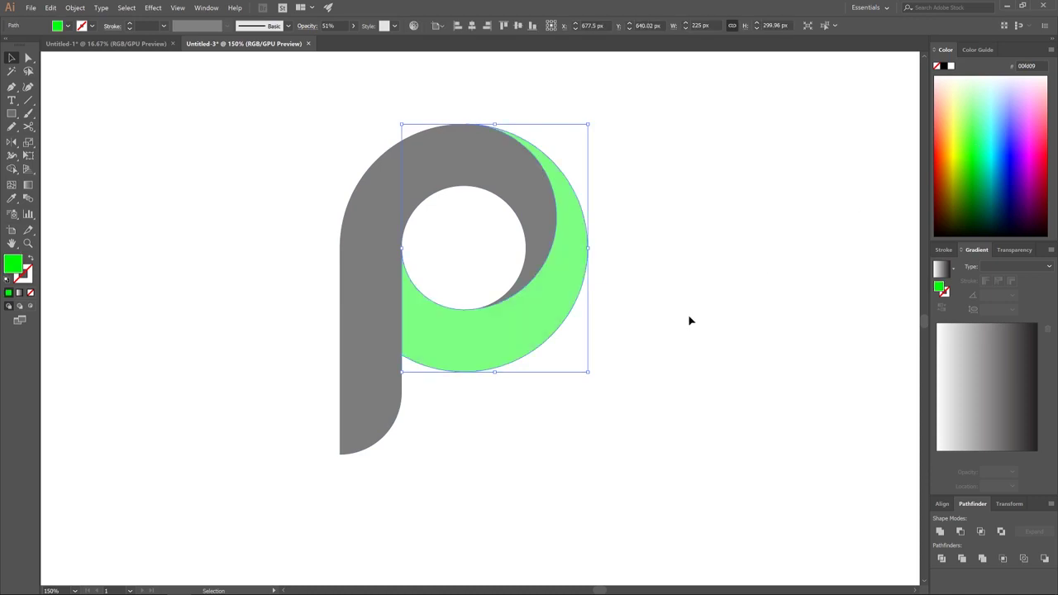
click(697, 290)
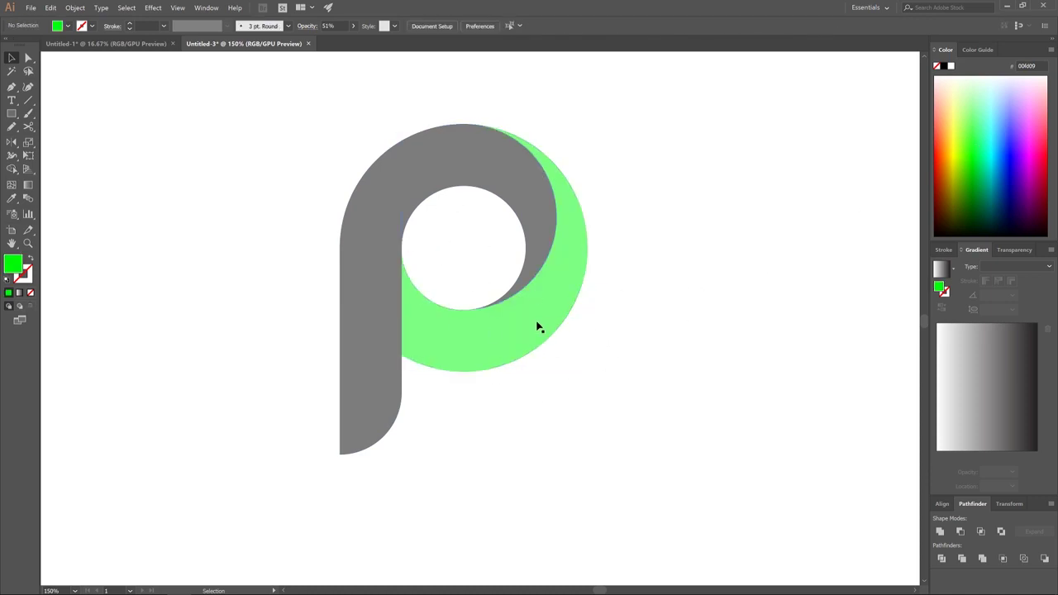
drag(538, 327, 628, 361)
drag(540, 220, 481, 147)
click(625, 307)
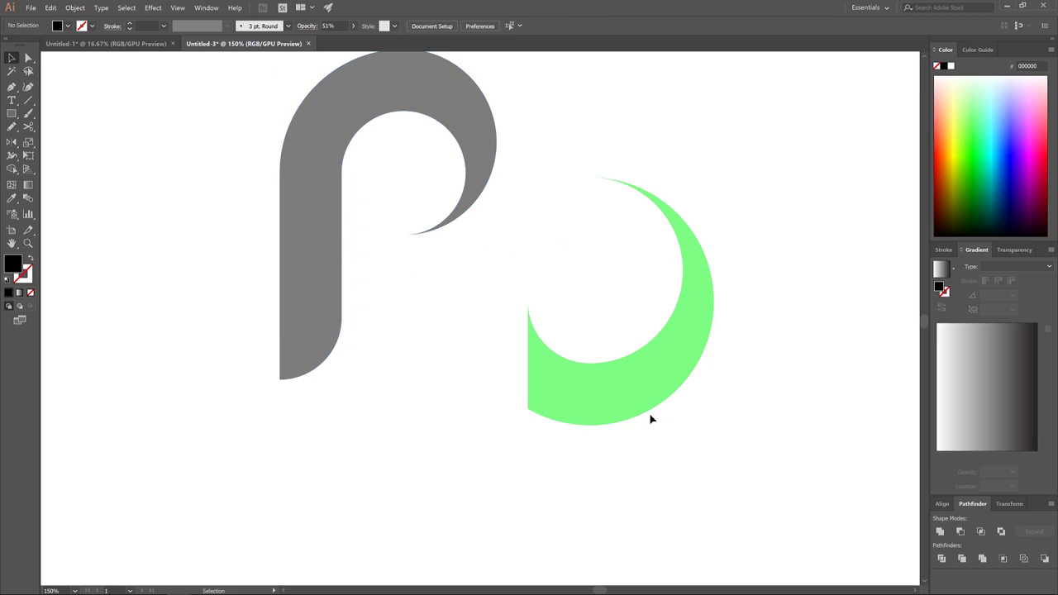
key(ctrl+z)
key(ctrl+z)
key(ctrl+z)
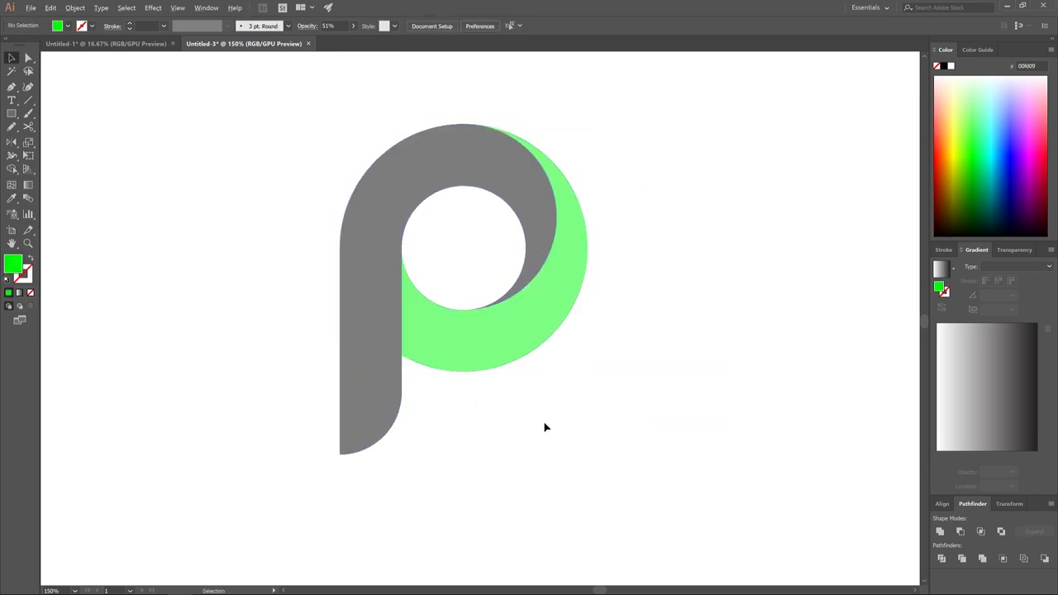
Select both logo pieces, set their opacity to 100%, and deselect them
alt+scroll(544, 427, down, 1)
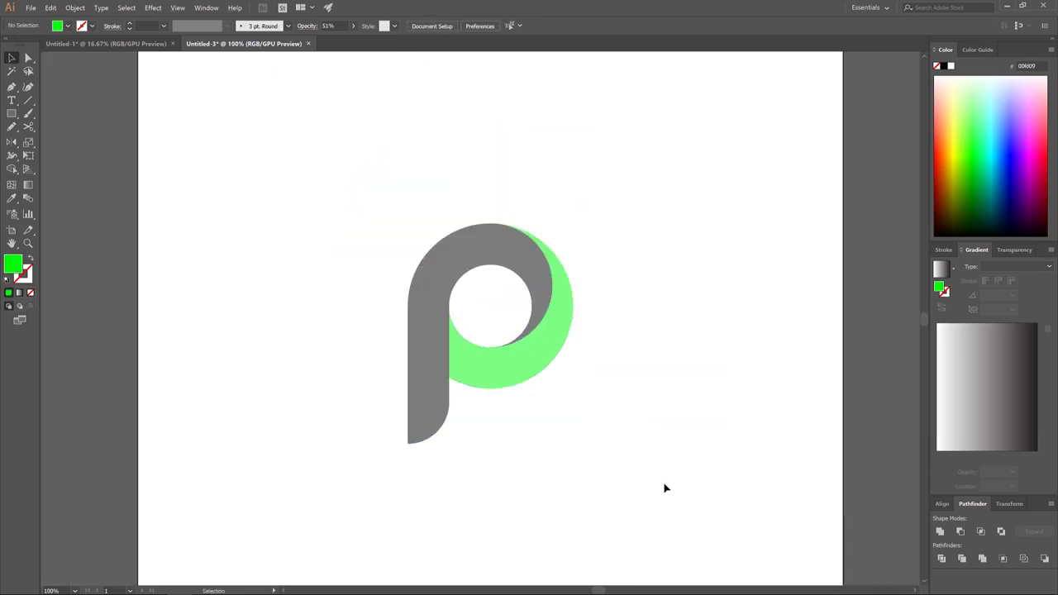
drag(664, 487, 279, 165)
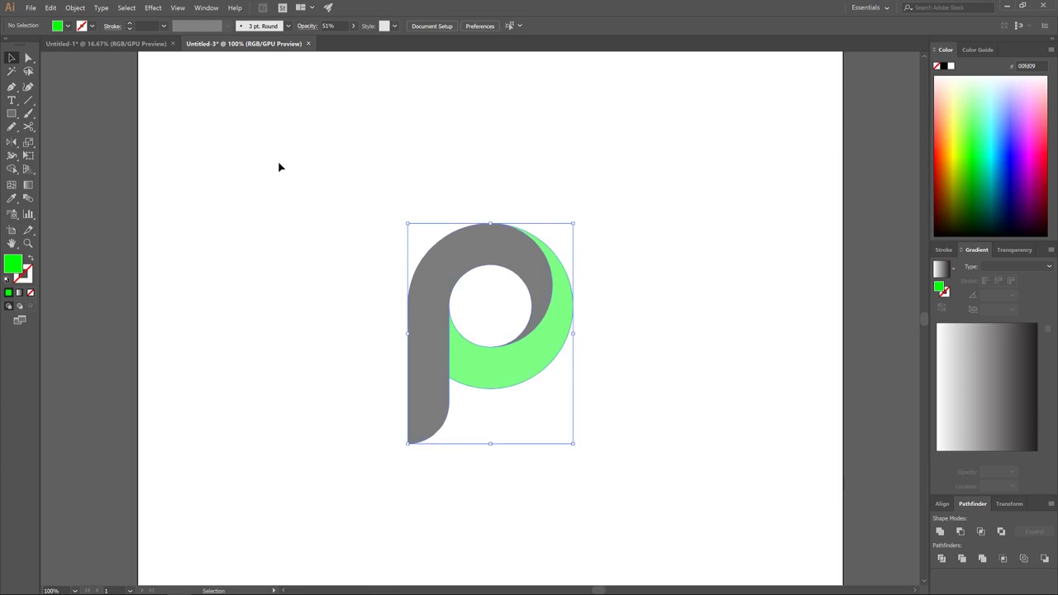
click(353, 26)
drag(331, 39, 351, 39)
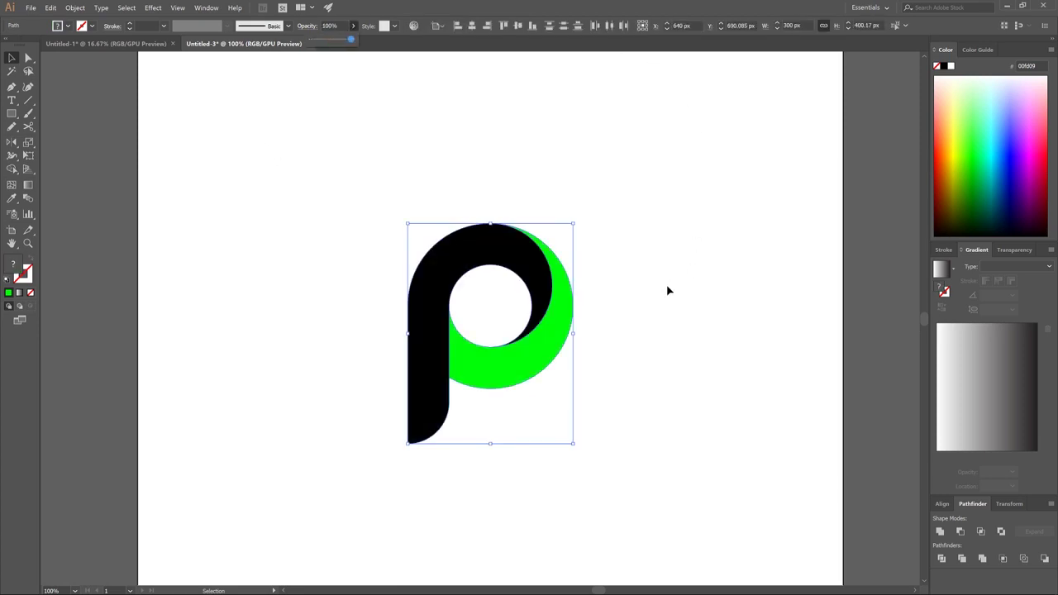
click(688, 156)
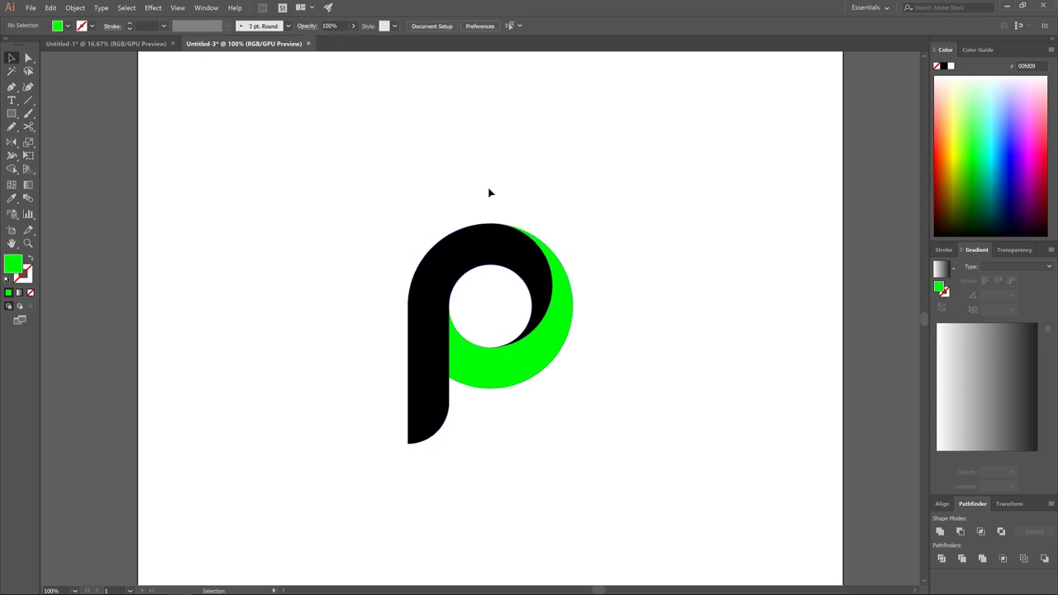
Apply a linear gradient fill to the black stem-and-loop piece
click(467, 246)
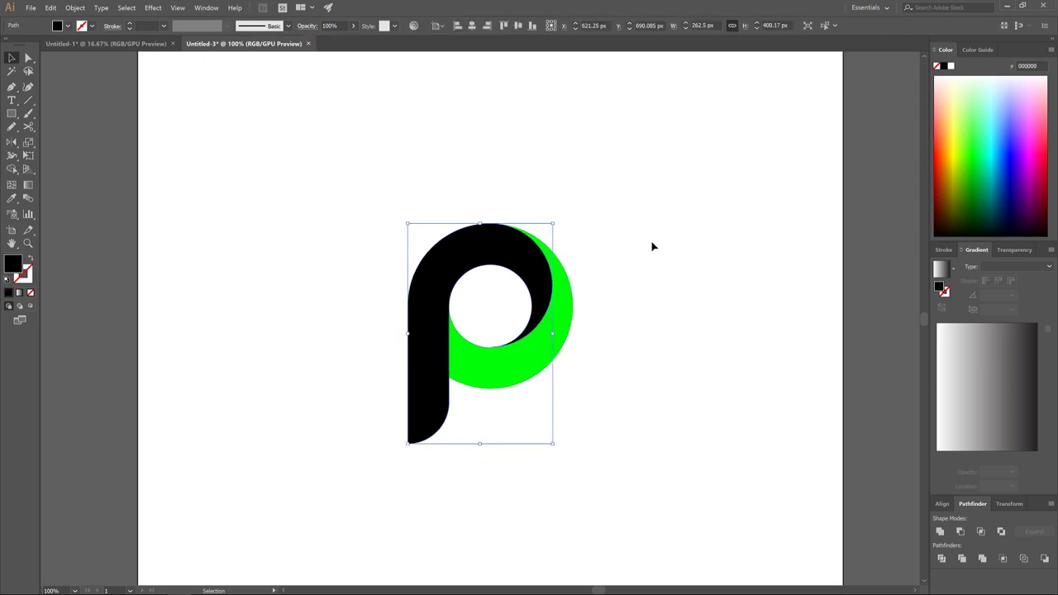
click(1032, 267)
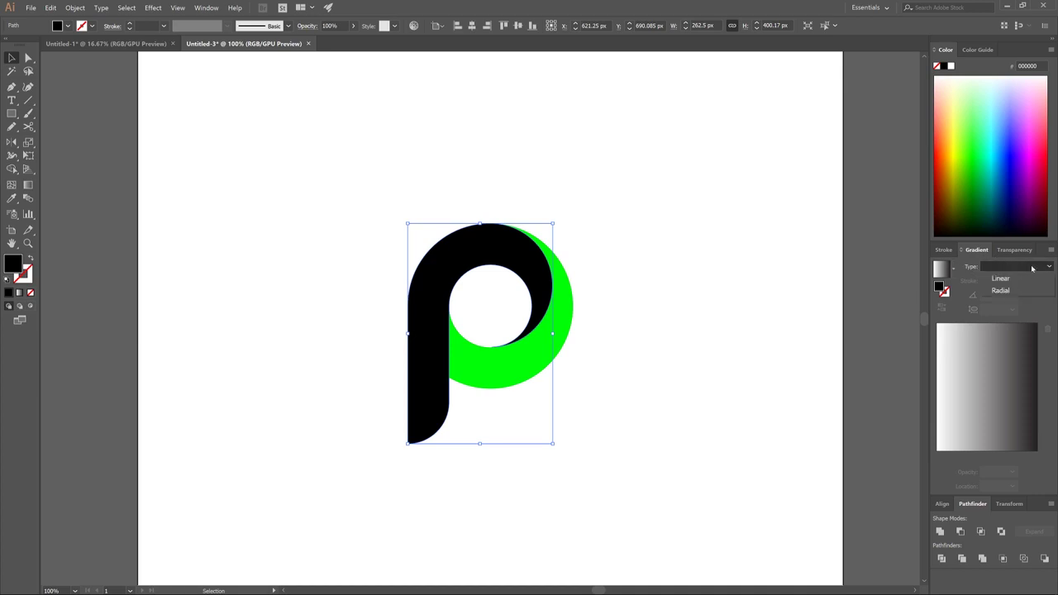
click(1001, 279)
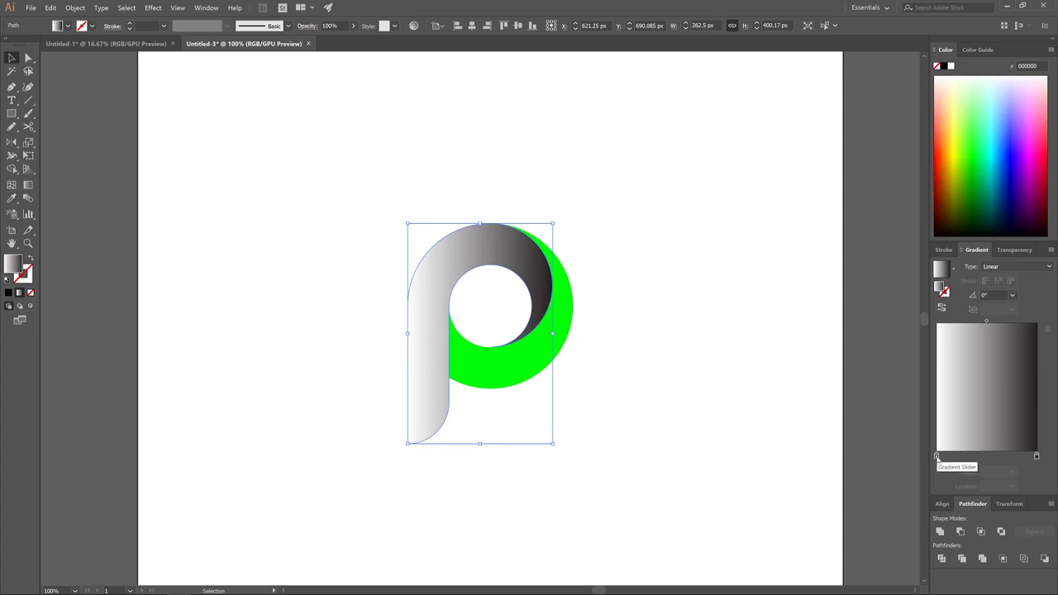
Switch the gradient's dark end stop to HSB and set it to crimson, about H 345, S 100, B 83.14
double_click(1036, 457)
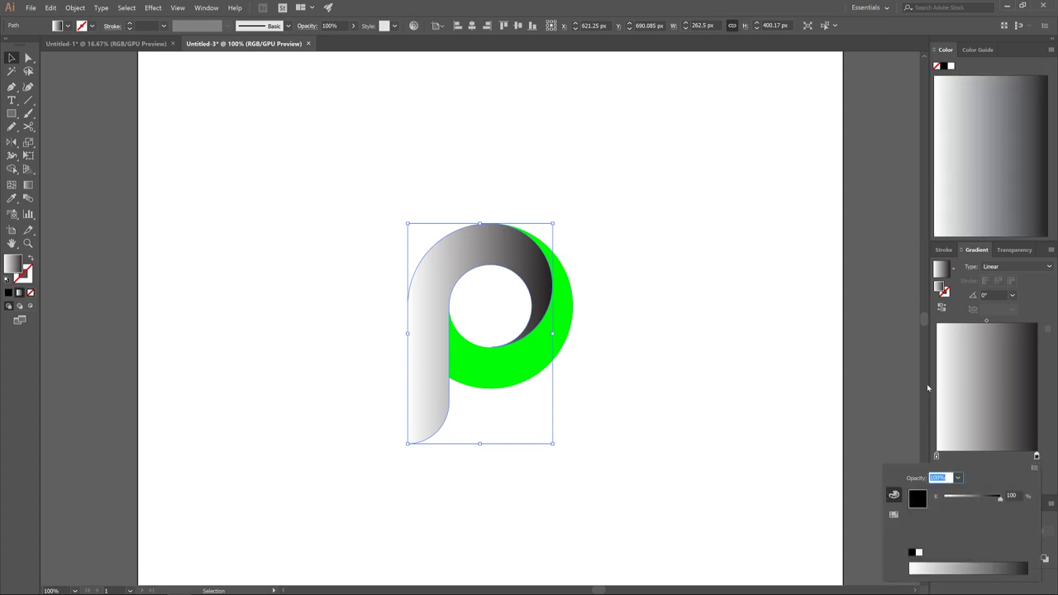
click(1034, 468)
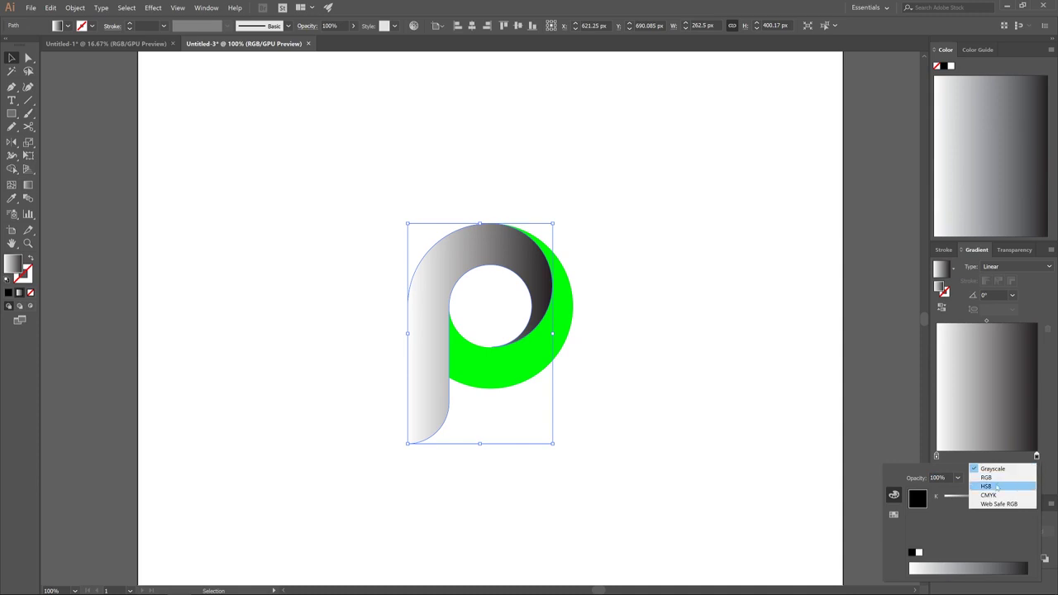
click(994, 488)
drag(1016, 563, 1026, 565)
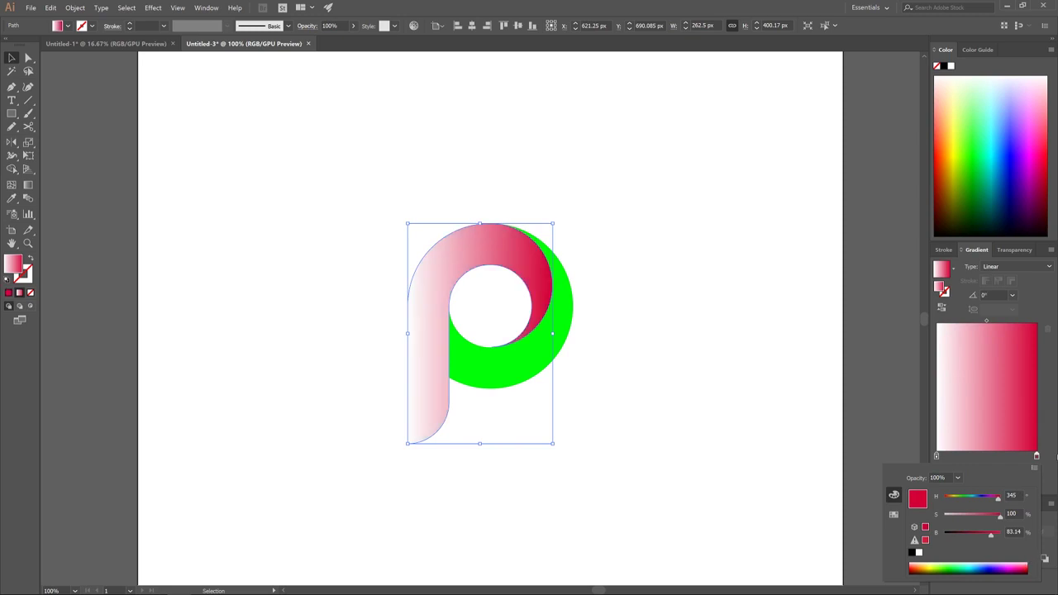
click(1050, 427)
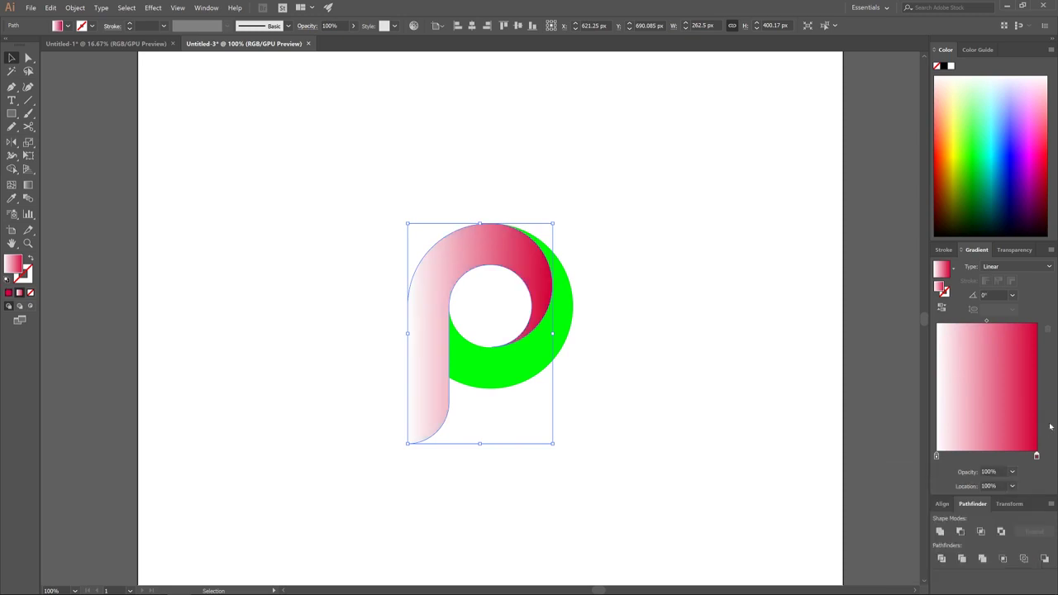
Switch the gradient's white start stop to HSB and color it golden yellow
double_click(936, 456)
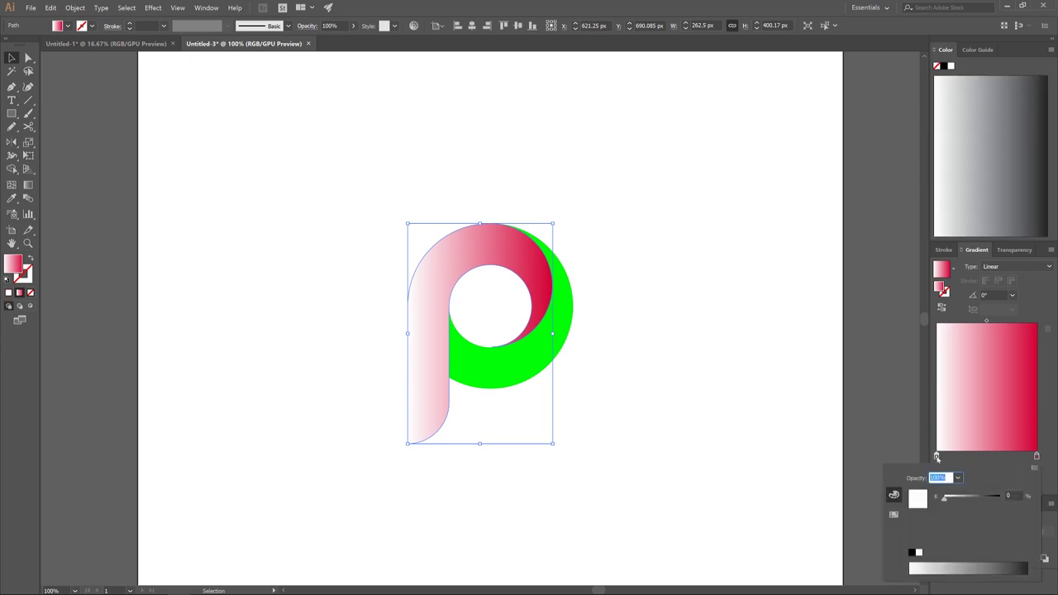
click(1034, 467)
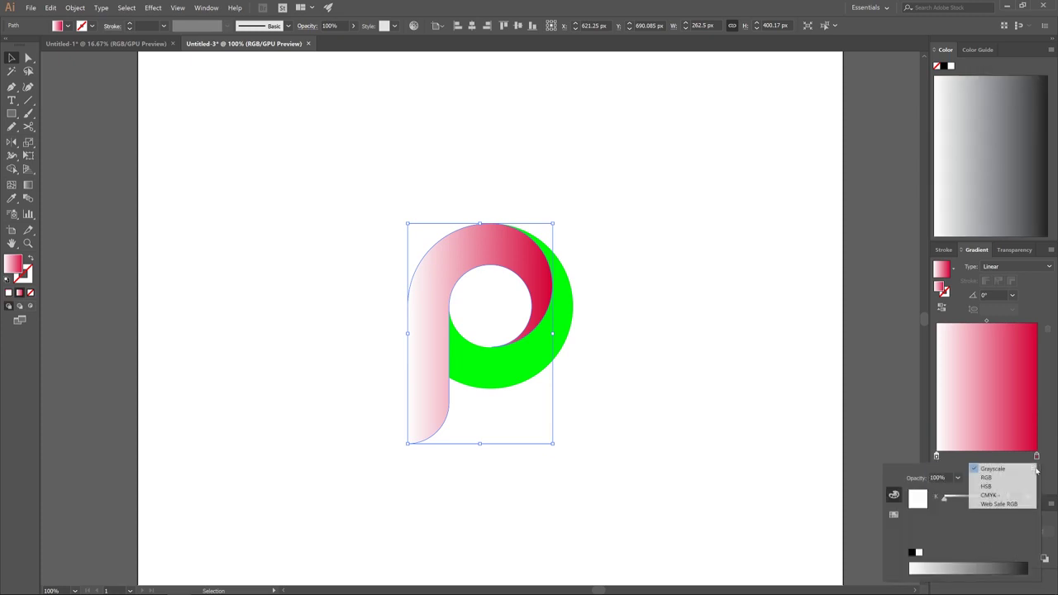
click(998, 486)
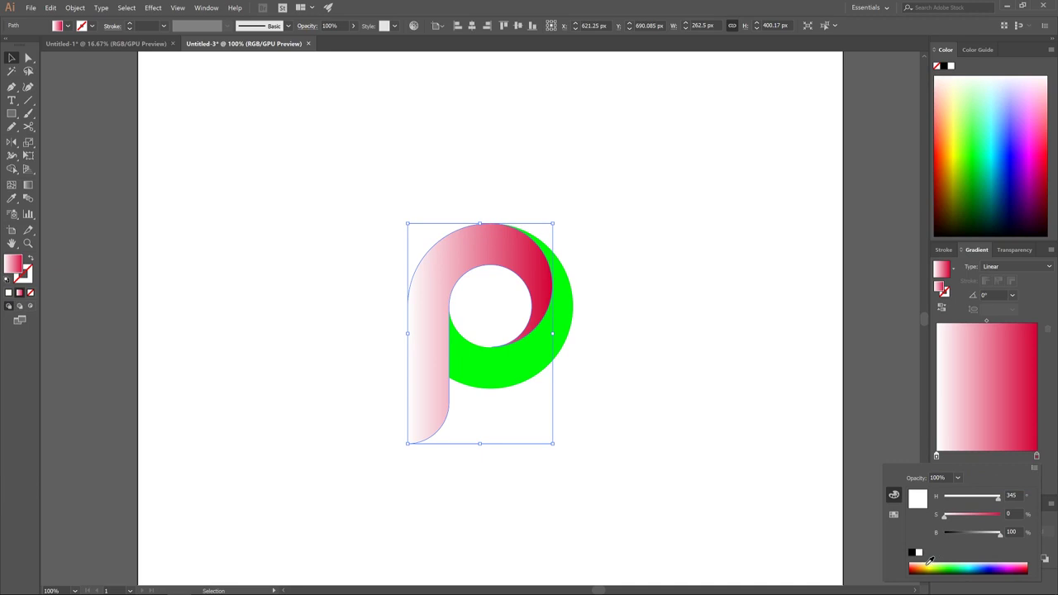
drag(929, 561, 928, 562)
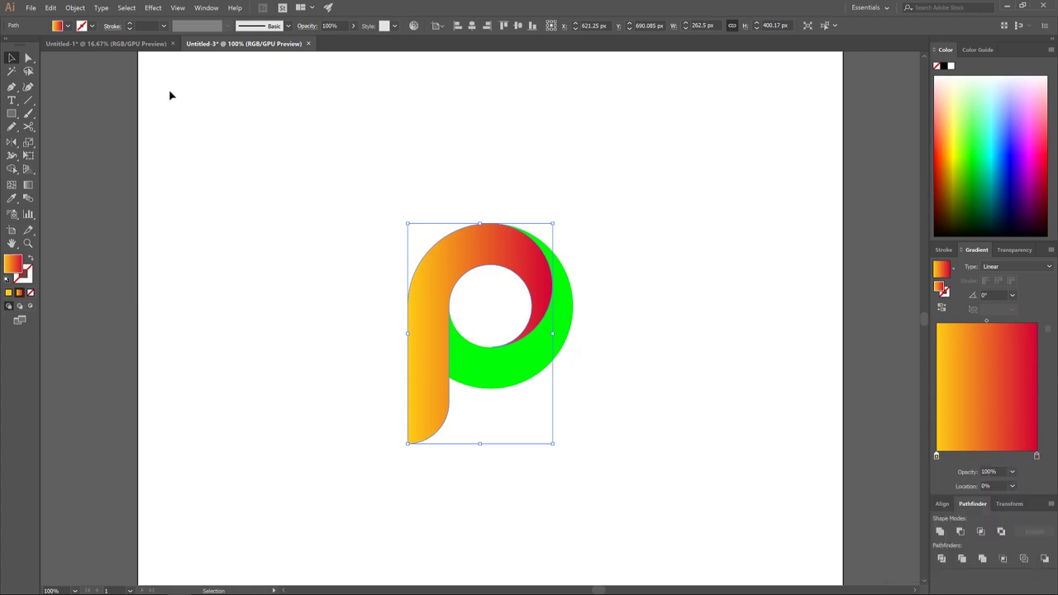
Fill the green crescent piece with the same yellow-to-crimson linear gradient
click(517, 360)
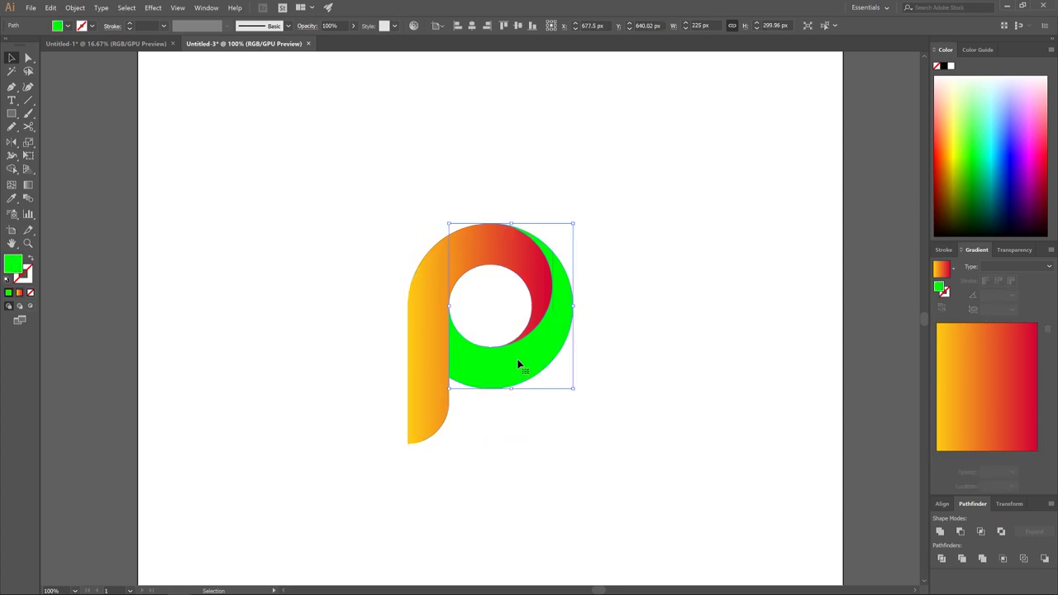
click(1008, 266)
click(996, 277)
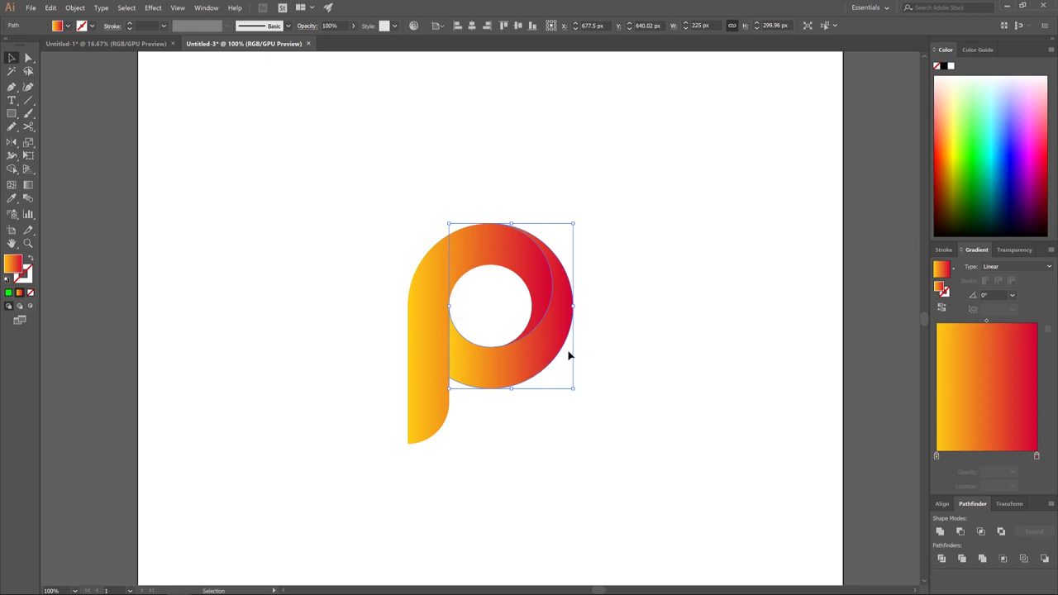
Reverse the crescent's gradient direction to -180° with the Gradient tool and deselect the piece
click(27, 186)
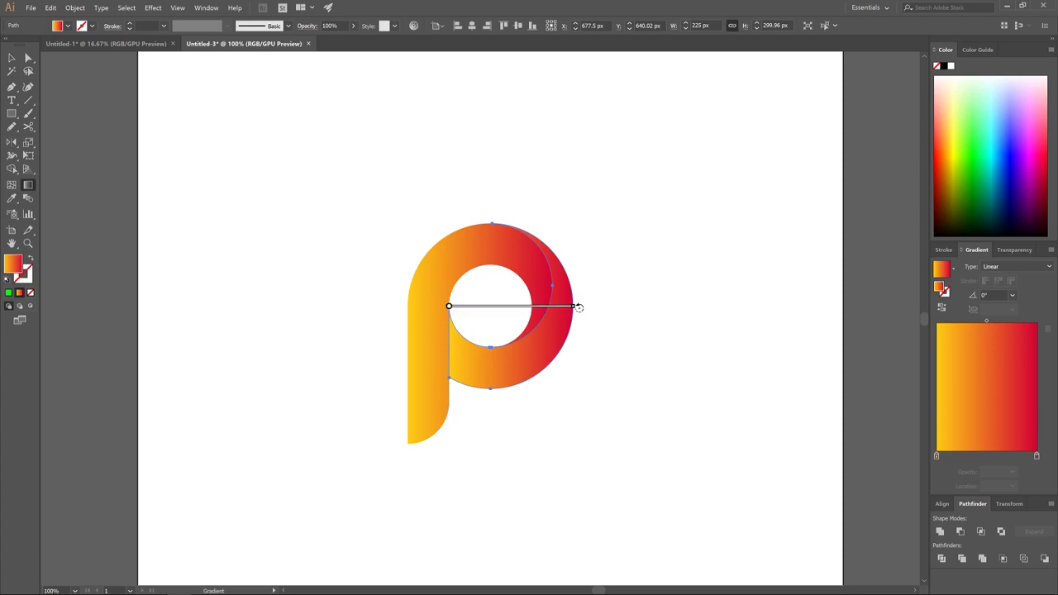
mouse_move(578, 307)
mouse_down()
mouse_move(561, 359)
mouse_move(505, 408)
mouse_move(401, 418)
mouse_move(363, 387)
mouse_move(347, 347)
mouse_move(357, 305)
mouse_up()
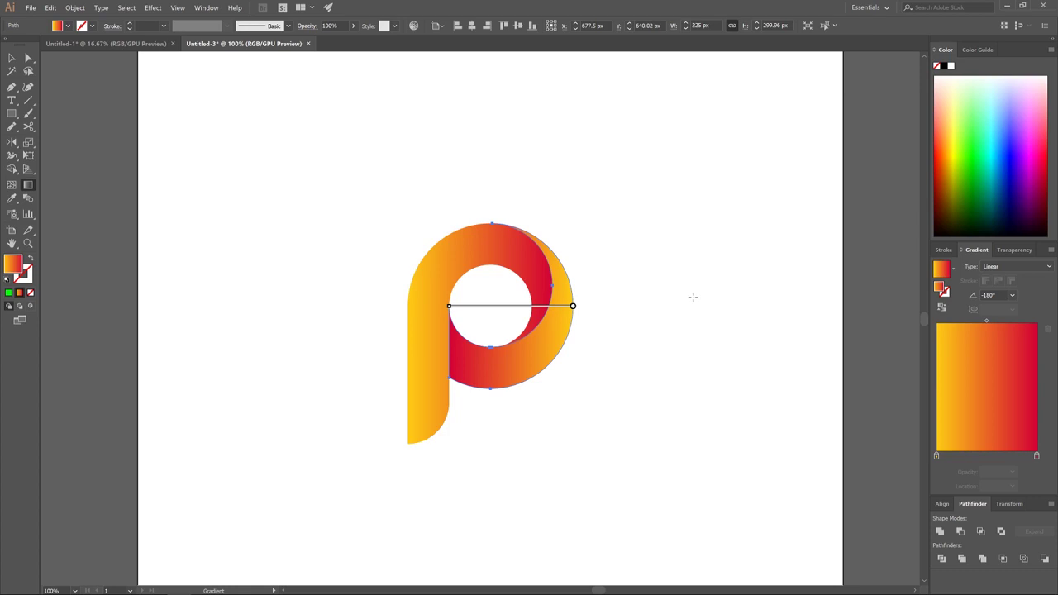
key(v)
click(393, 130)
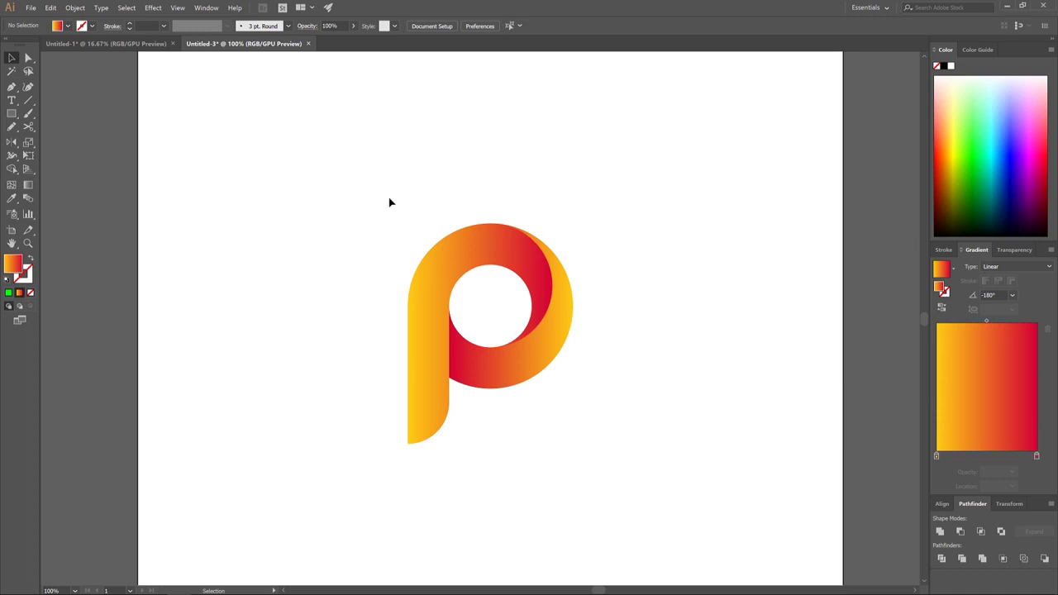
Draw a circle about 168 px wide on the empty canvas beside the P and fill it with solid blue
click(11, 116)
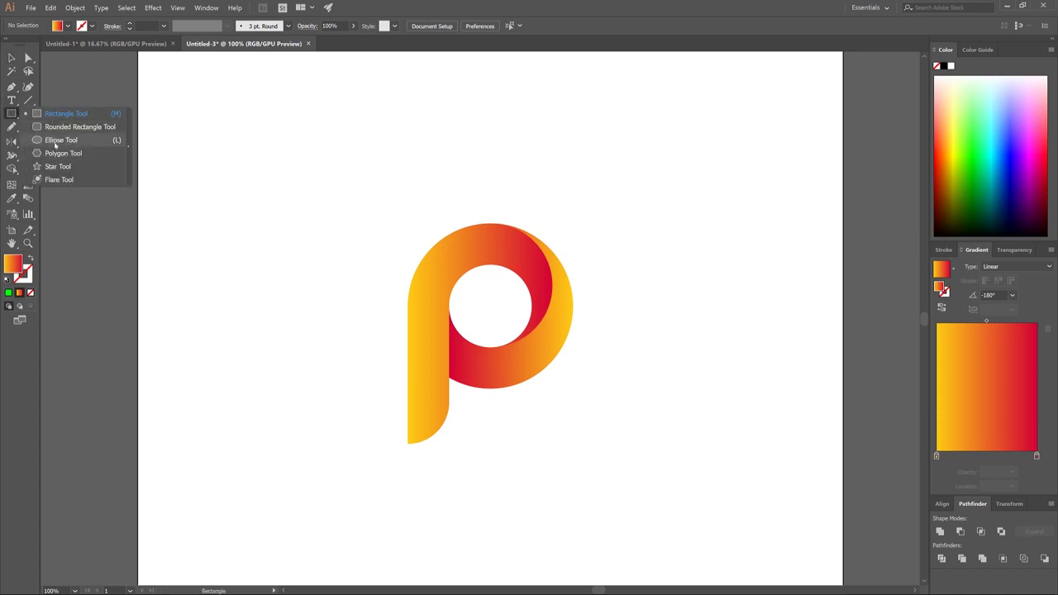
click(54, 142)
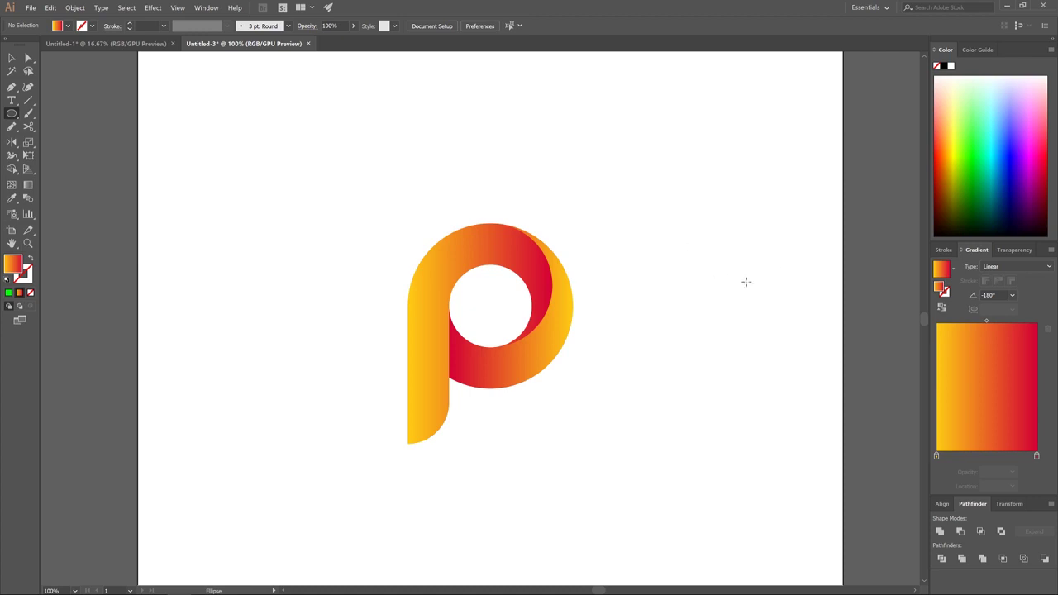
drag(690, 256, 734, 275)
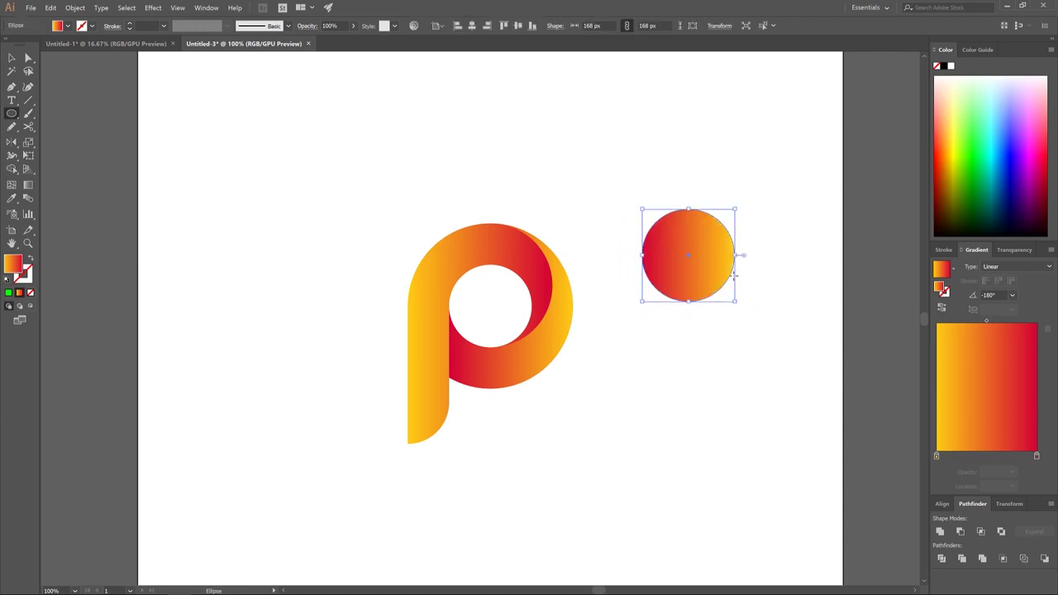
click(1013, 155)
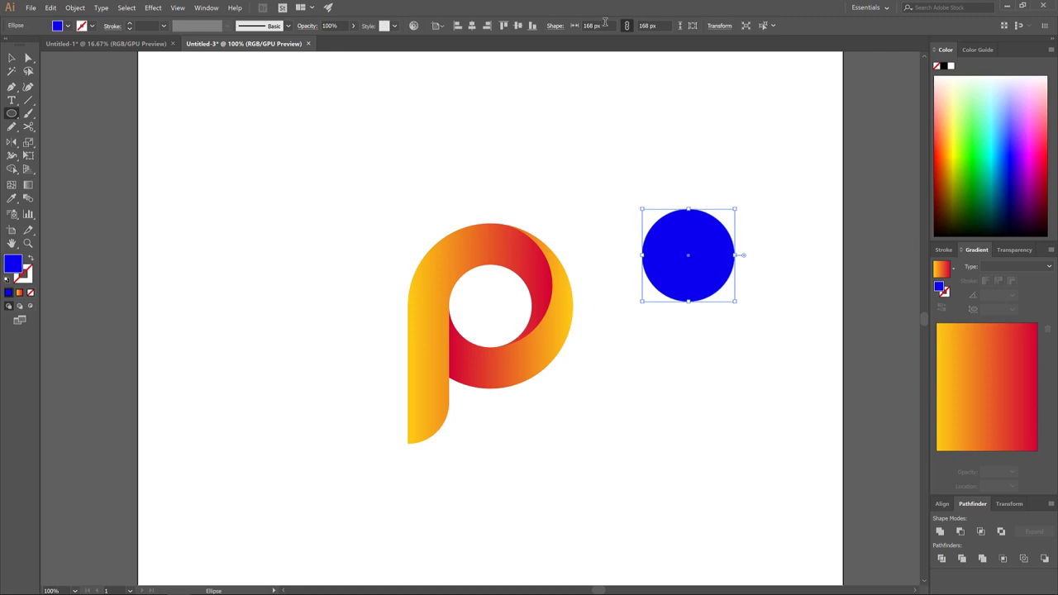
Set the blue circle's diameter to 150 px and lower its opacity to 44%
click(592, 26)
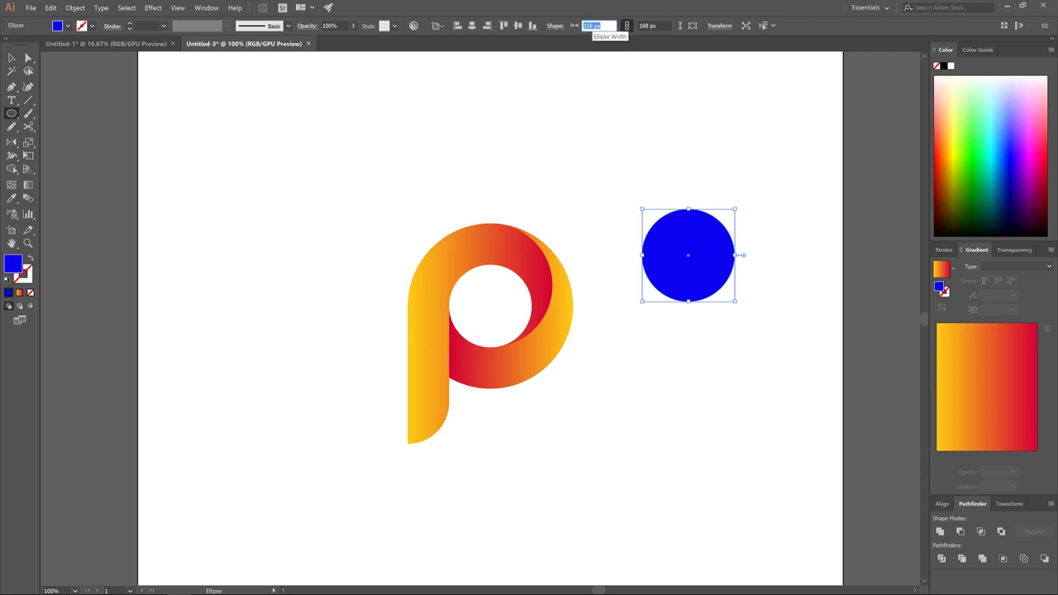
text(150)
key(Return)
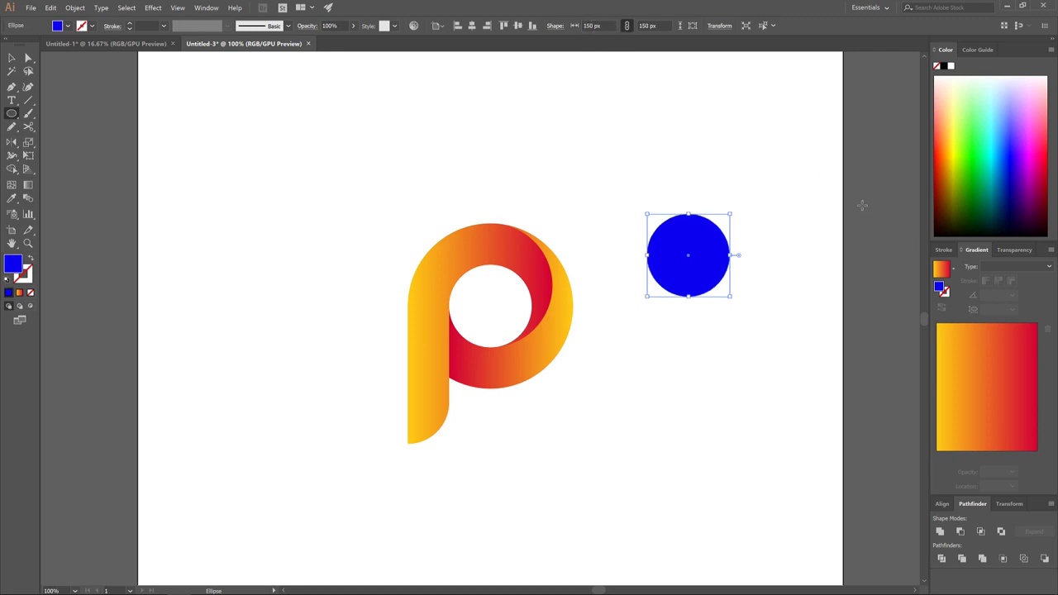
click(353, 26)
drag(354, 39, 329, 41)
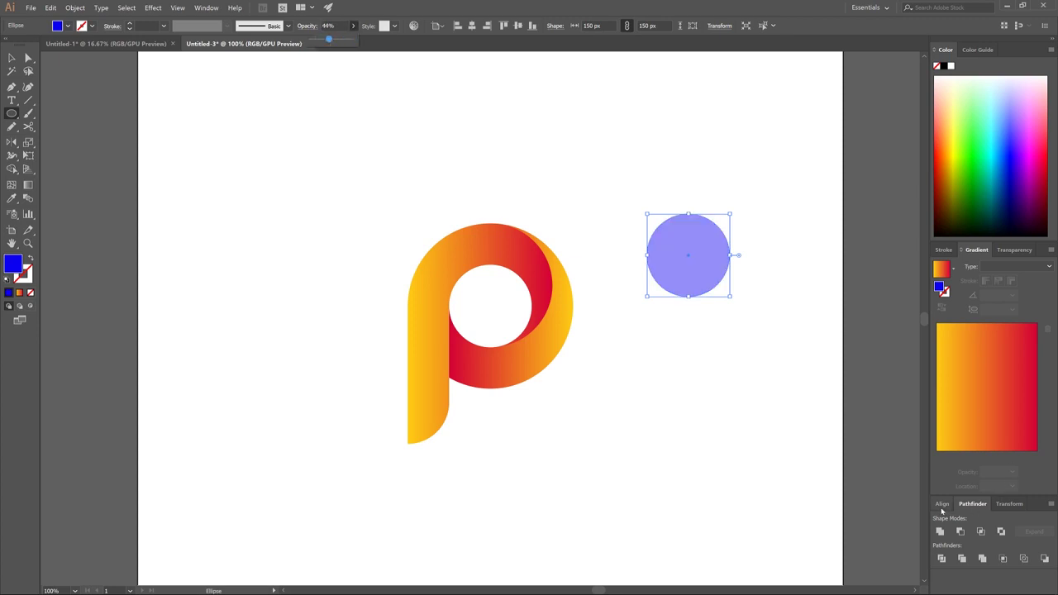
Center the blue circle horizontally and vertically on the artboard, and enlarge an in-place copy upward to about 225 px, up to the ring's top edge
click(943, 507)
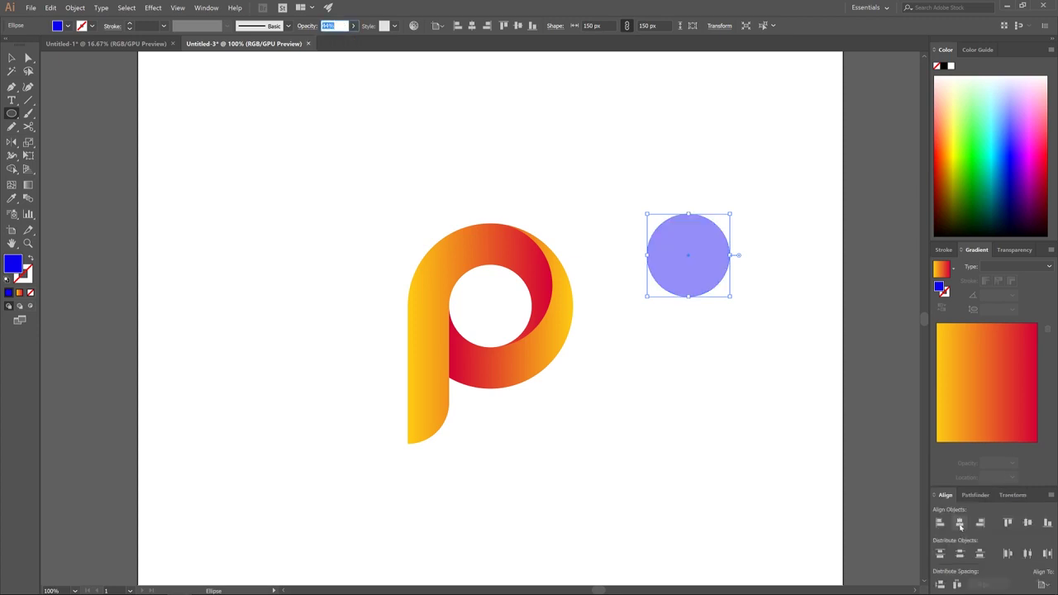
click(958, 522)
click(1027, 522)
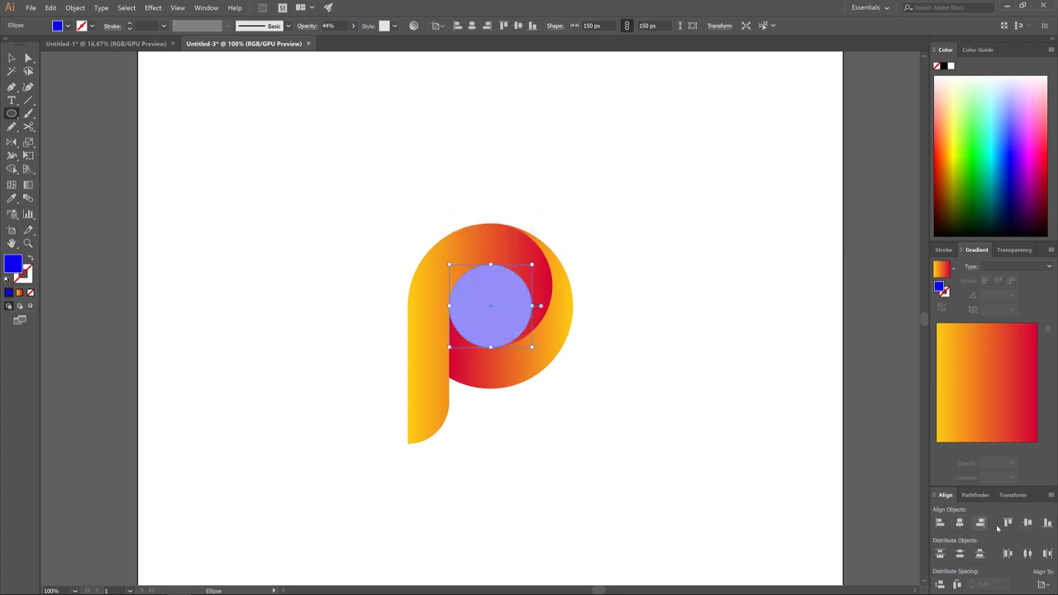
key(v)
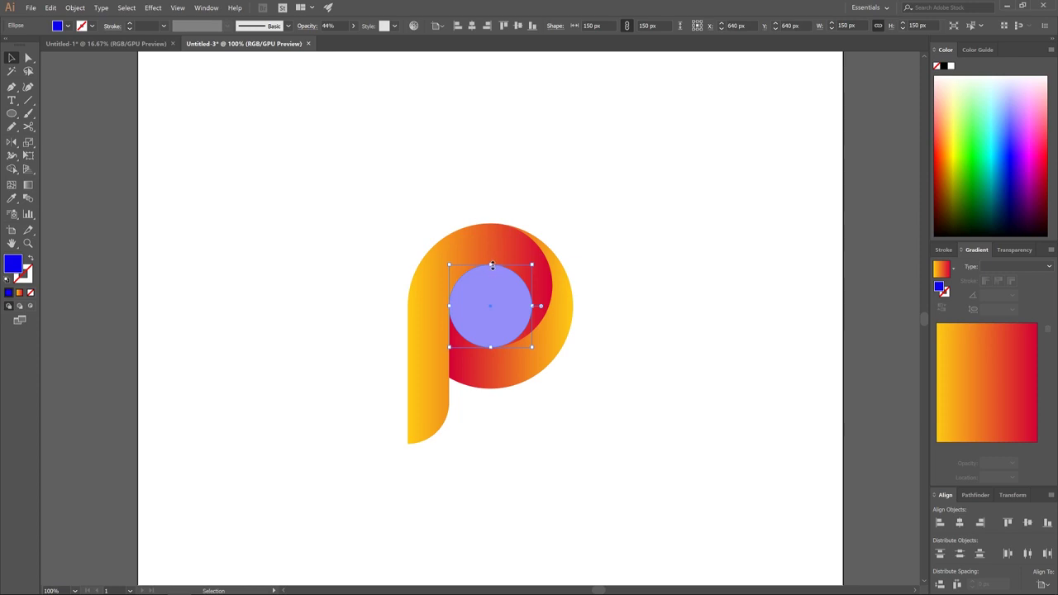
drag(491, 265, 489, 224)
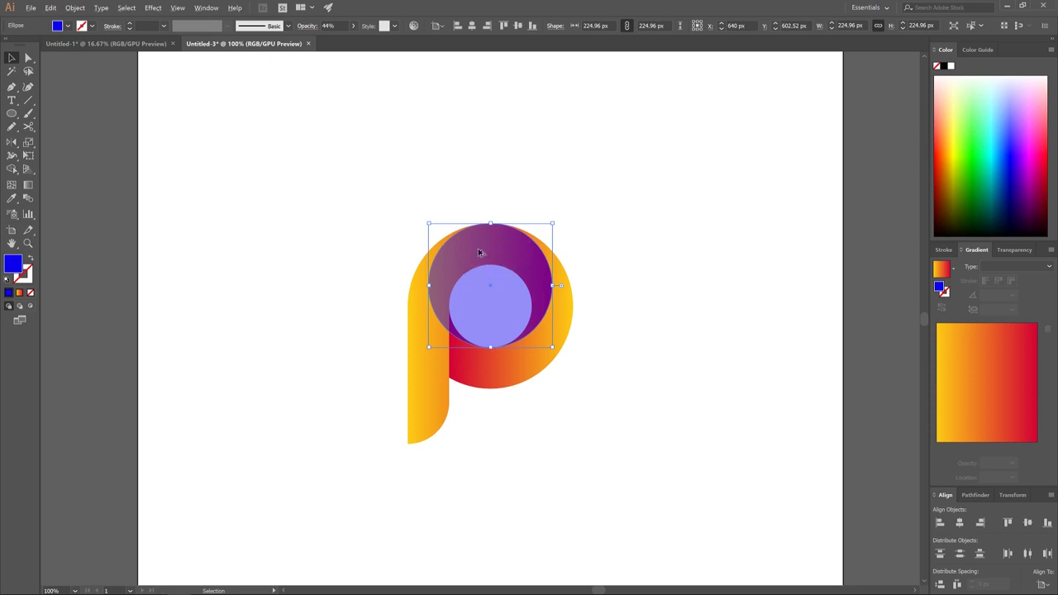
Duplicate the larger blue circle, fill the copy with bright green, and snap it exactly over the original
alt+drag(483, 252, 612, 289)
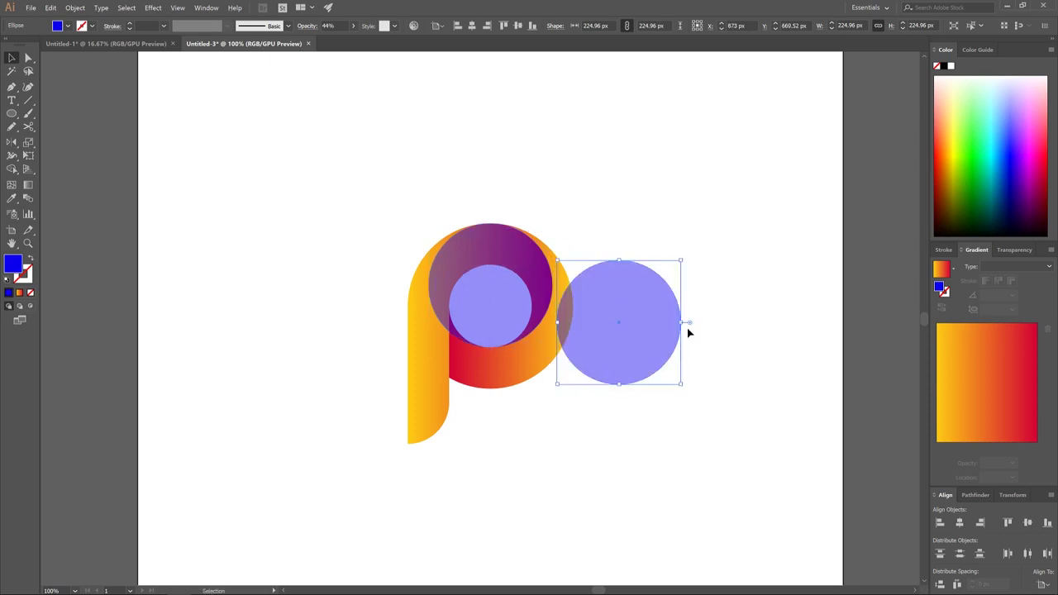
click(981, 144)
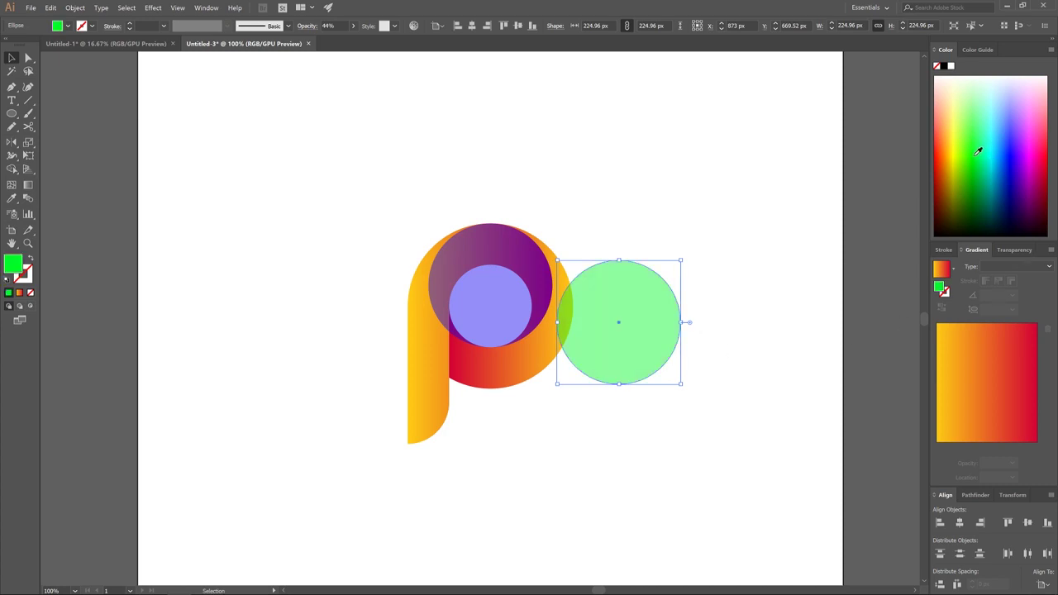
key(a)
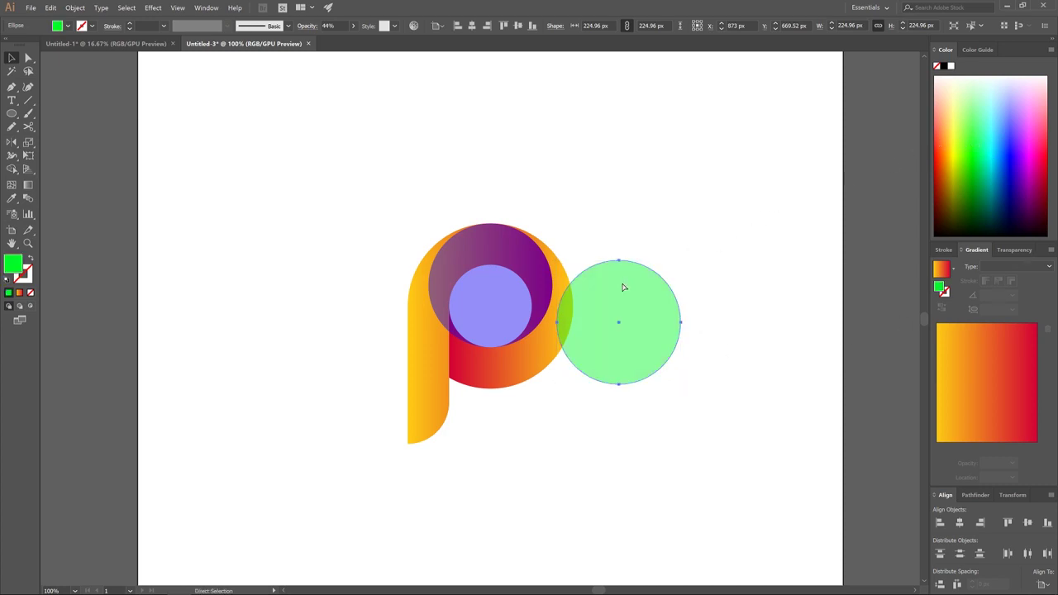
drag(558, 328, 430, 288)
key(v)
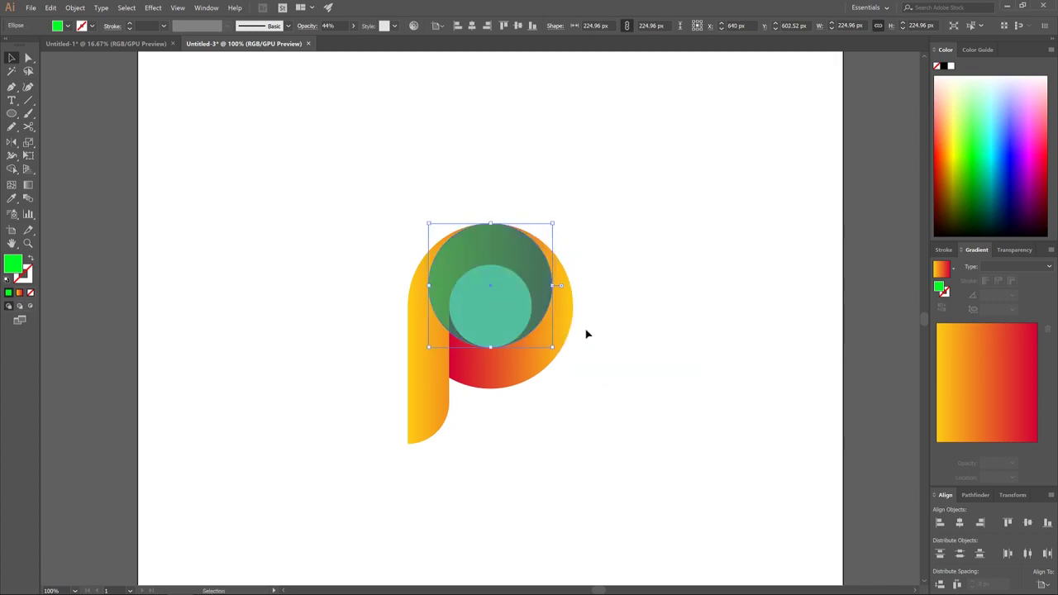
Shrink the green circle toward its upper-left corner to about 201 px and subtract it from the larger blue circle with Minus Front
drag(554, 347, 545, 341)
drag(543, 340, 545, 334)
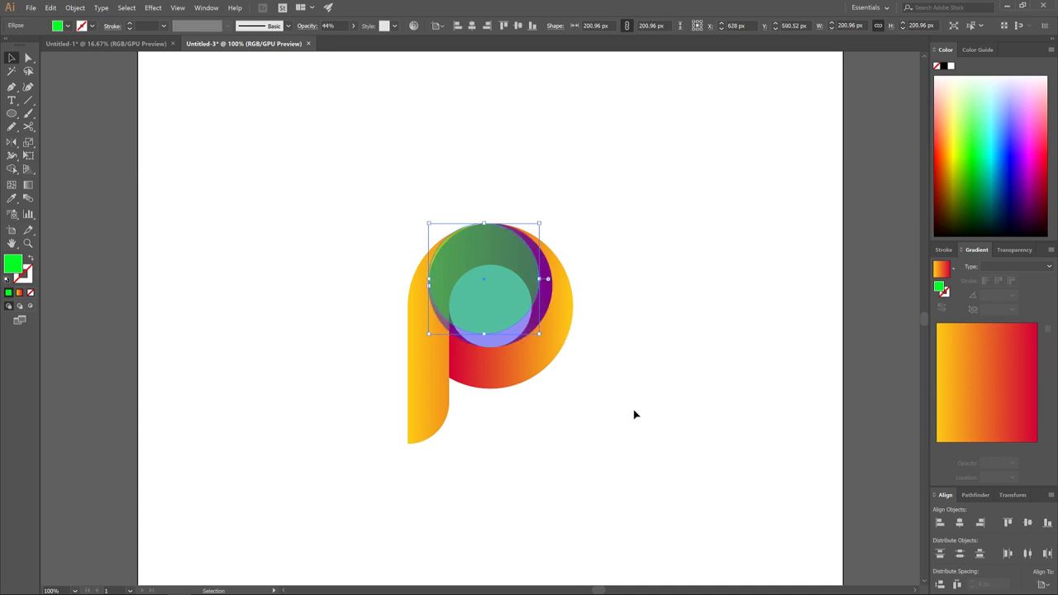
shift+click(521, 330)
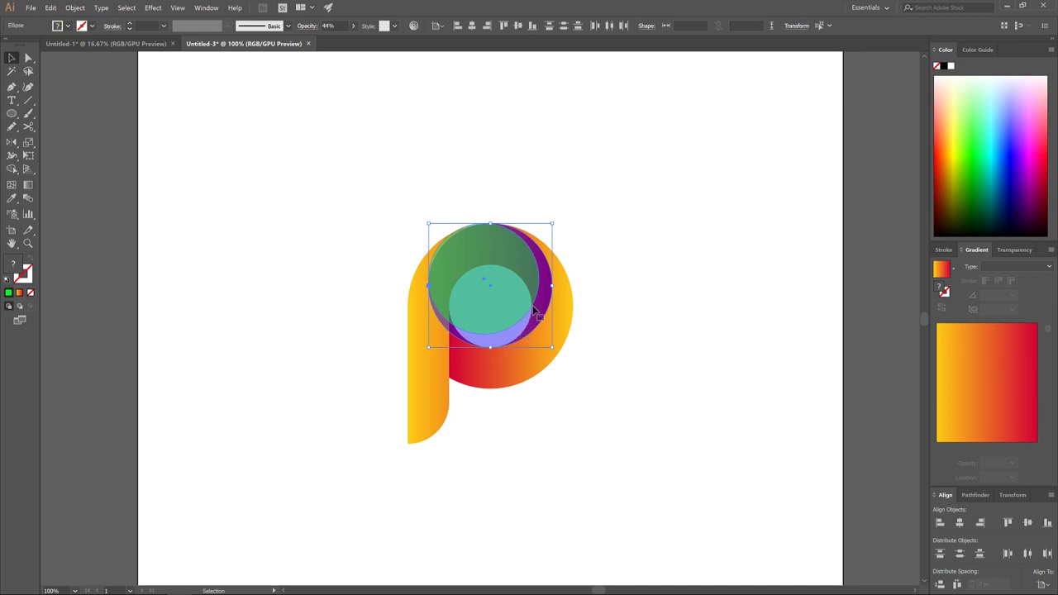
click(976, 495)
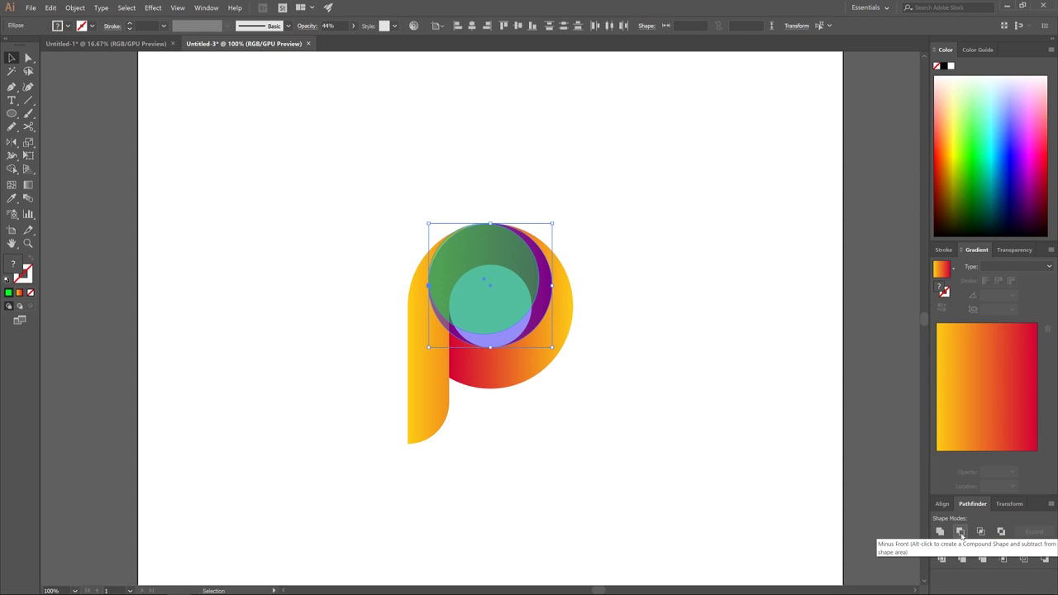
click(959, 533)
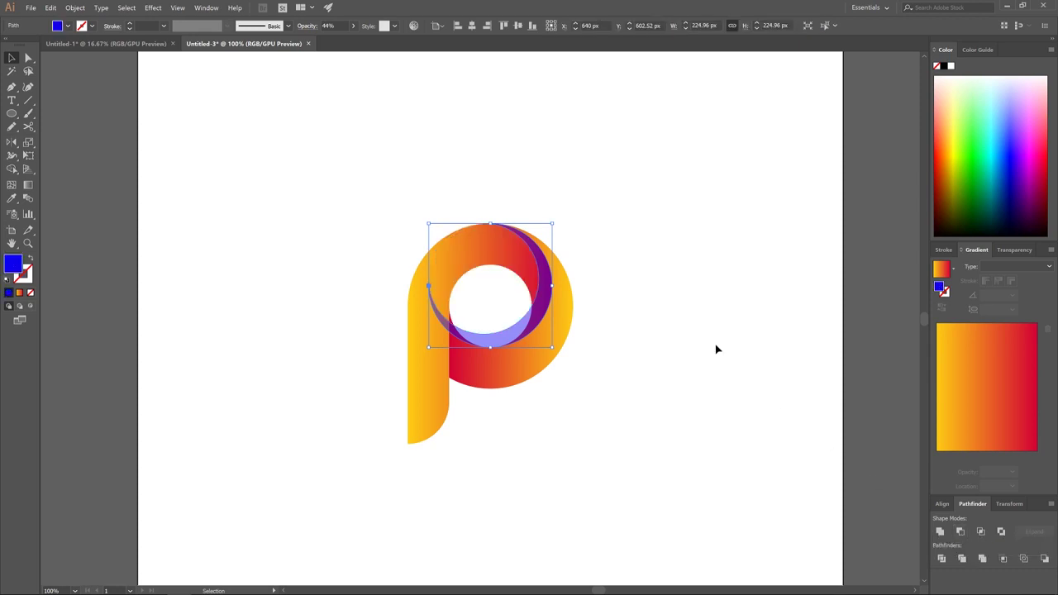
Select the blue crescent together with the stem-and-loop piece and remove the crescent region inside the P's hole with Shape Builder
shift+click(481, 238)
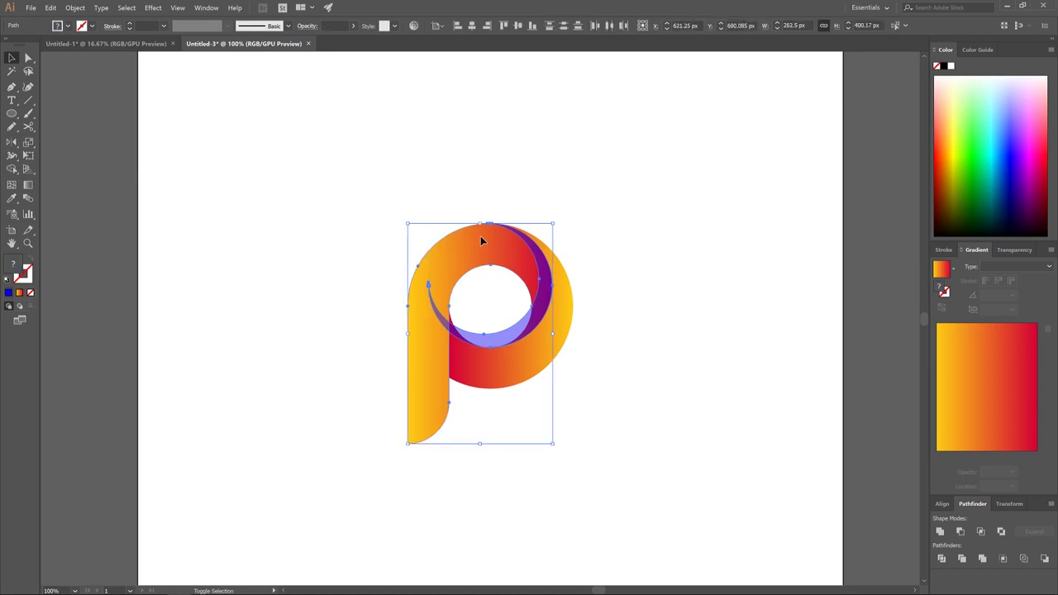
click(11, 170)
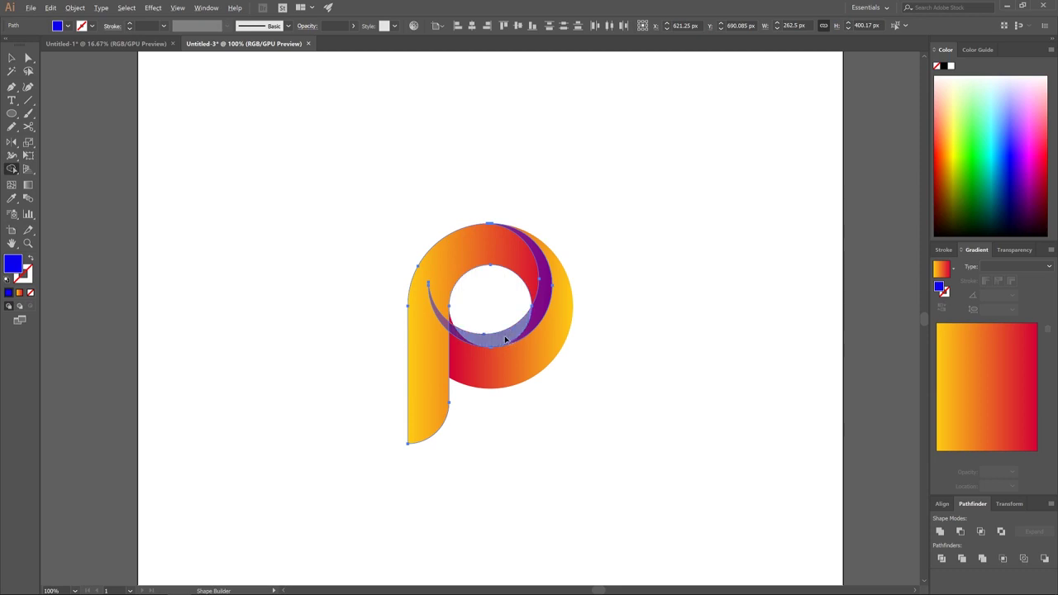
alt+click(505, 338)
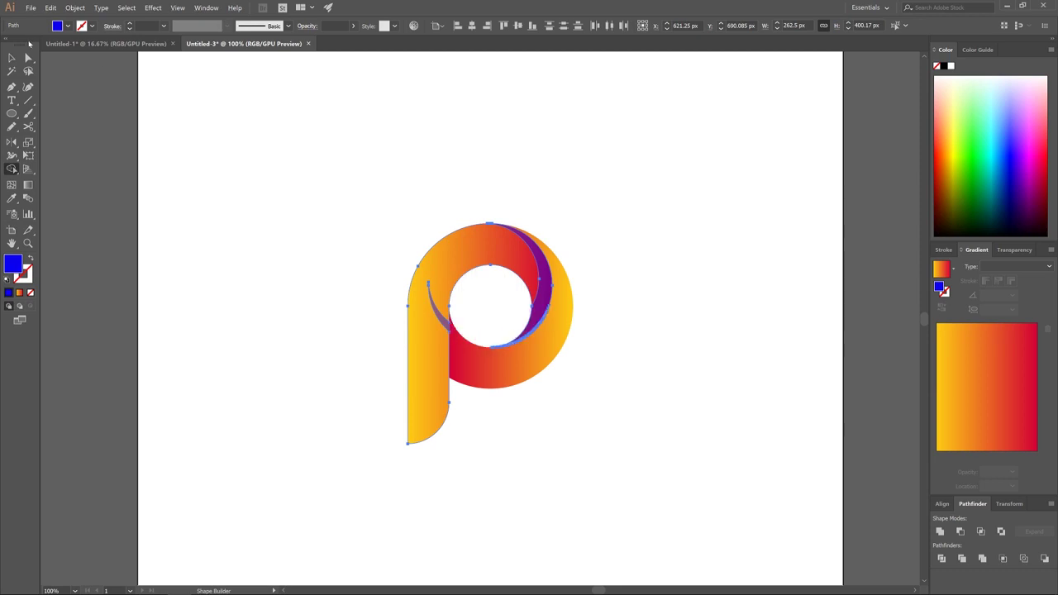
Move the leftover blue crescent sliver off the P's stem and delete it
key(v)
key(ctrl+a)
click(705, 197)
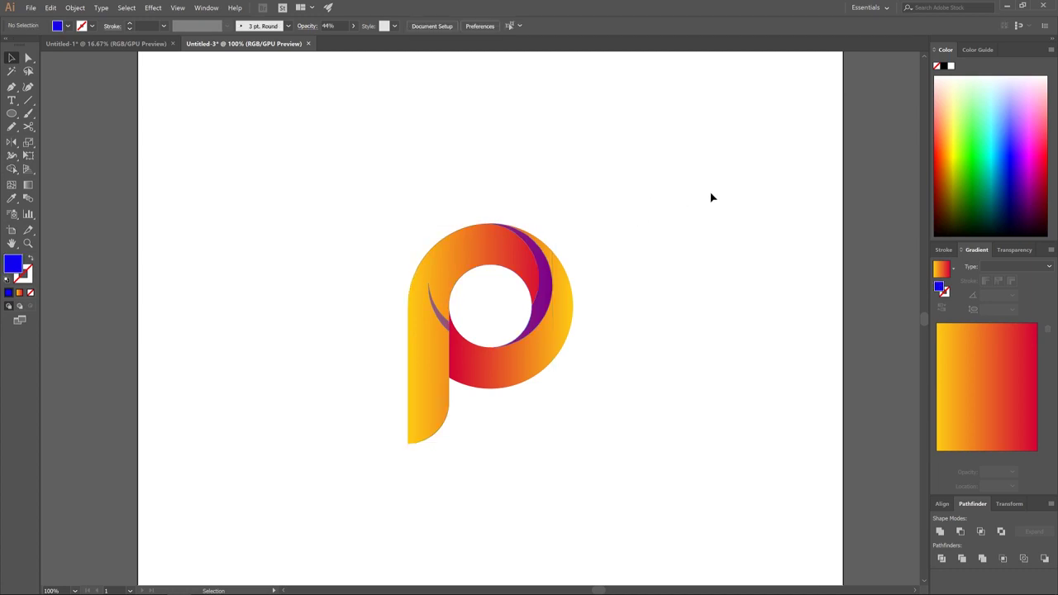
drag(443, 322, 337, 233)
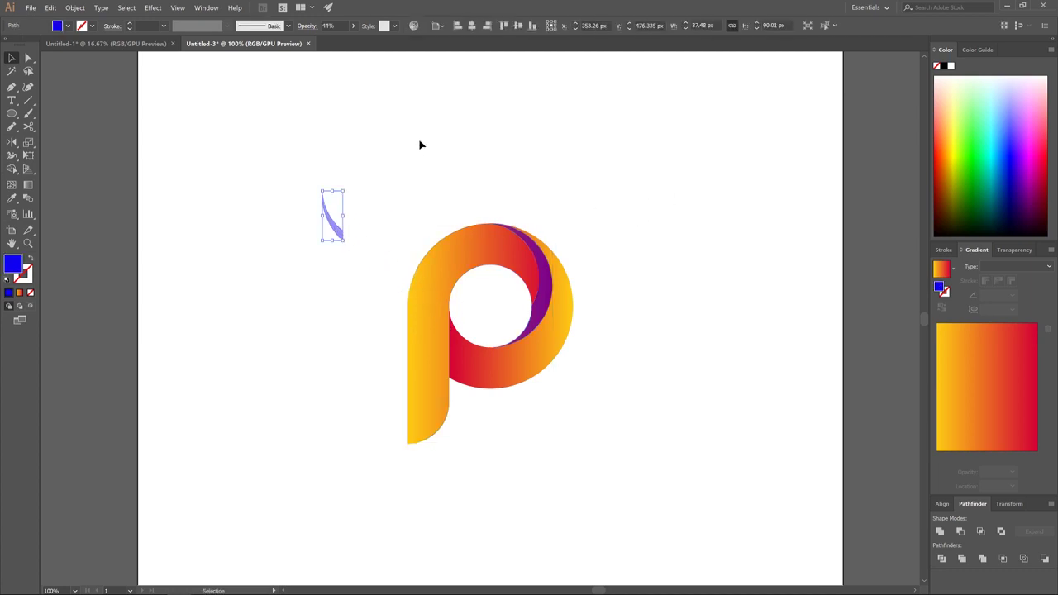
key(Delete)
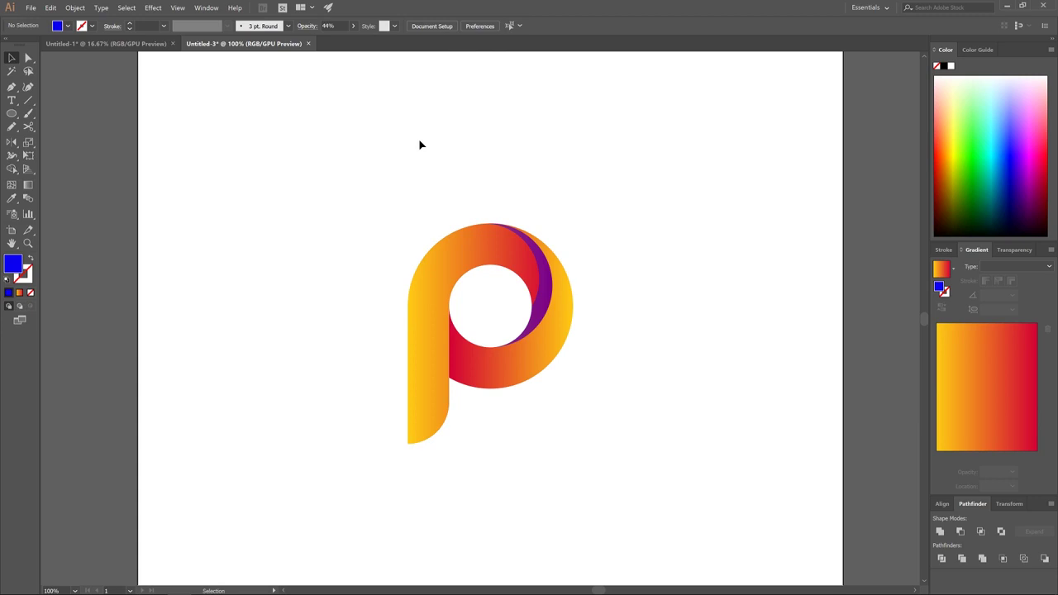
Fill the remaining crescent over the P's loop with black and lower its opacity to 21%
click(544, 290)
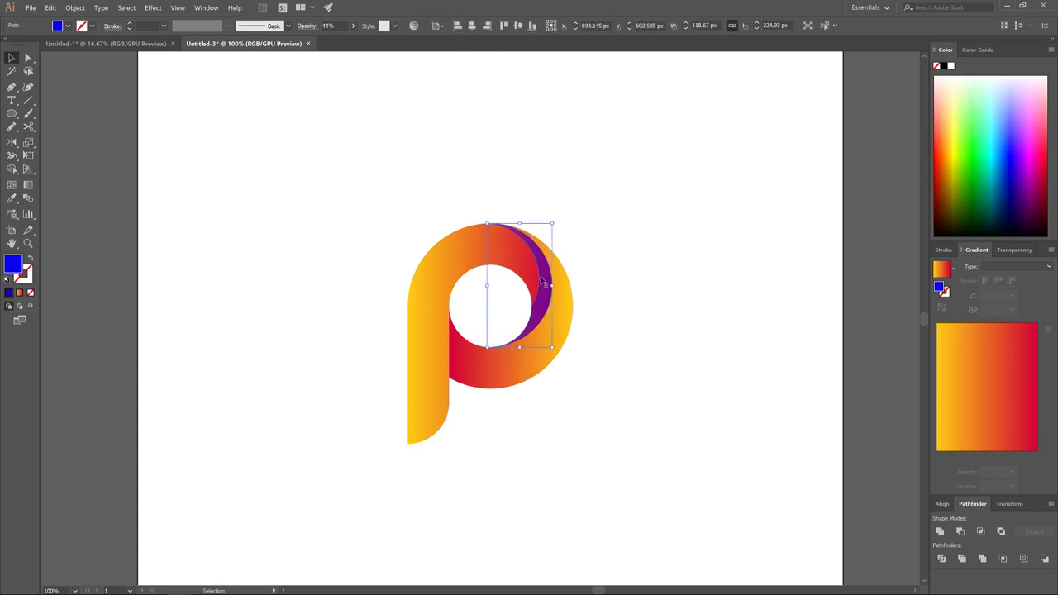
click(943, 67)
click(353, 27)
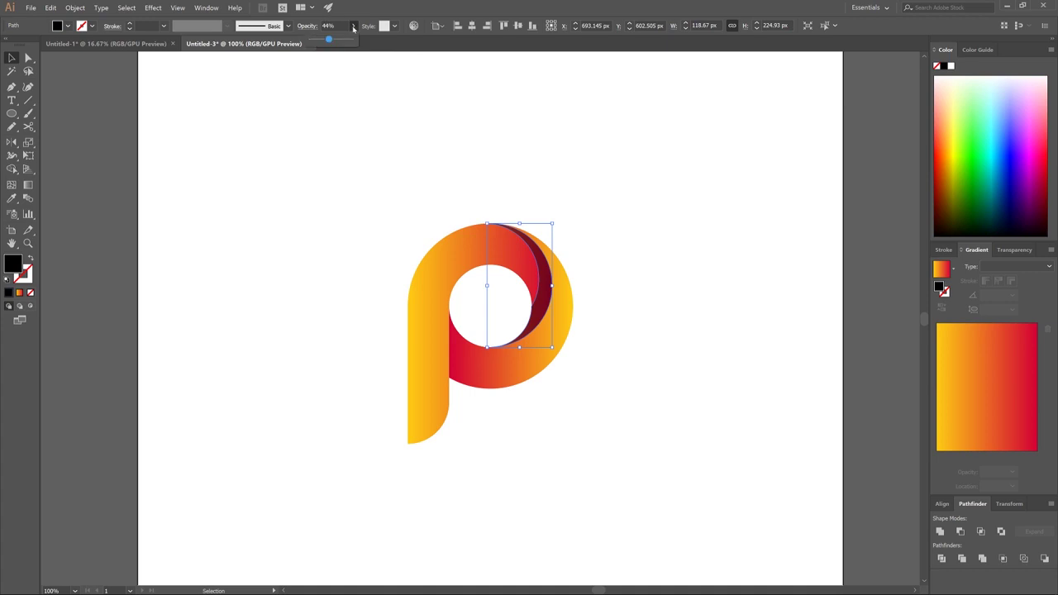
drag(329, 38, 321, 39)
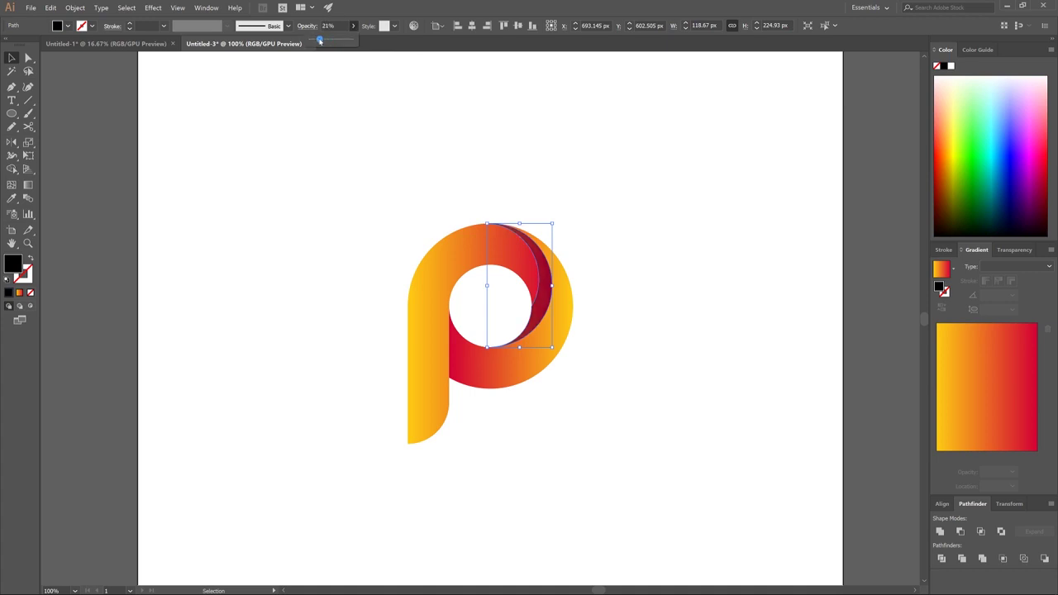
click(645, 275)
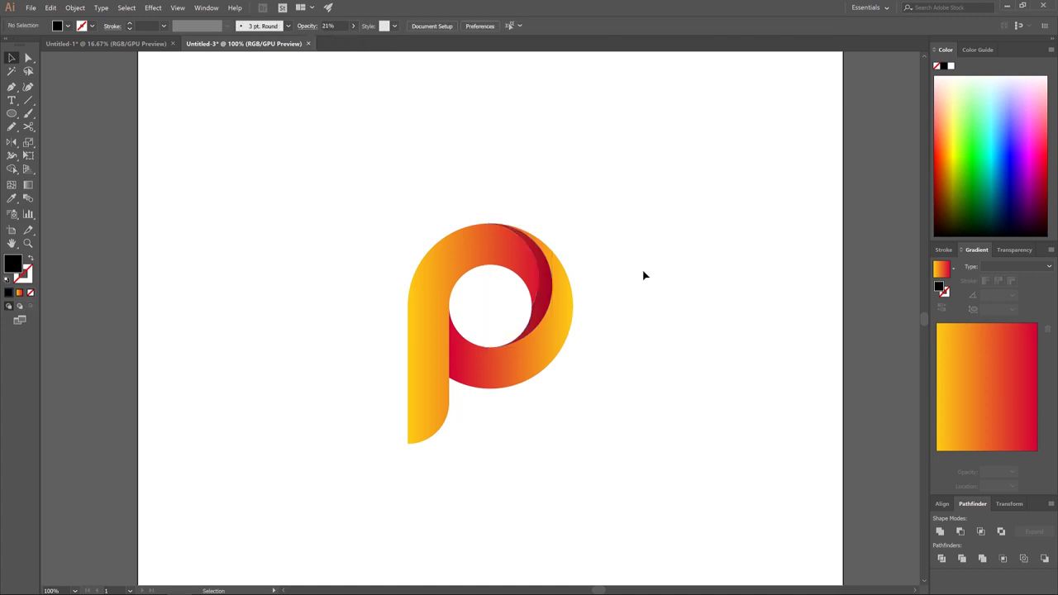